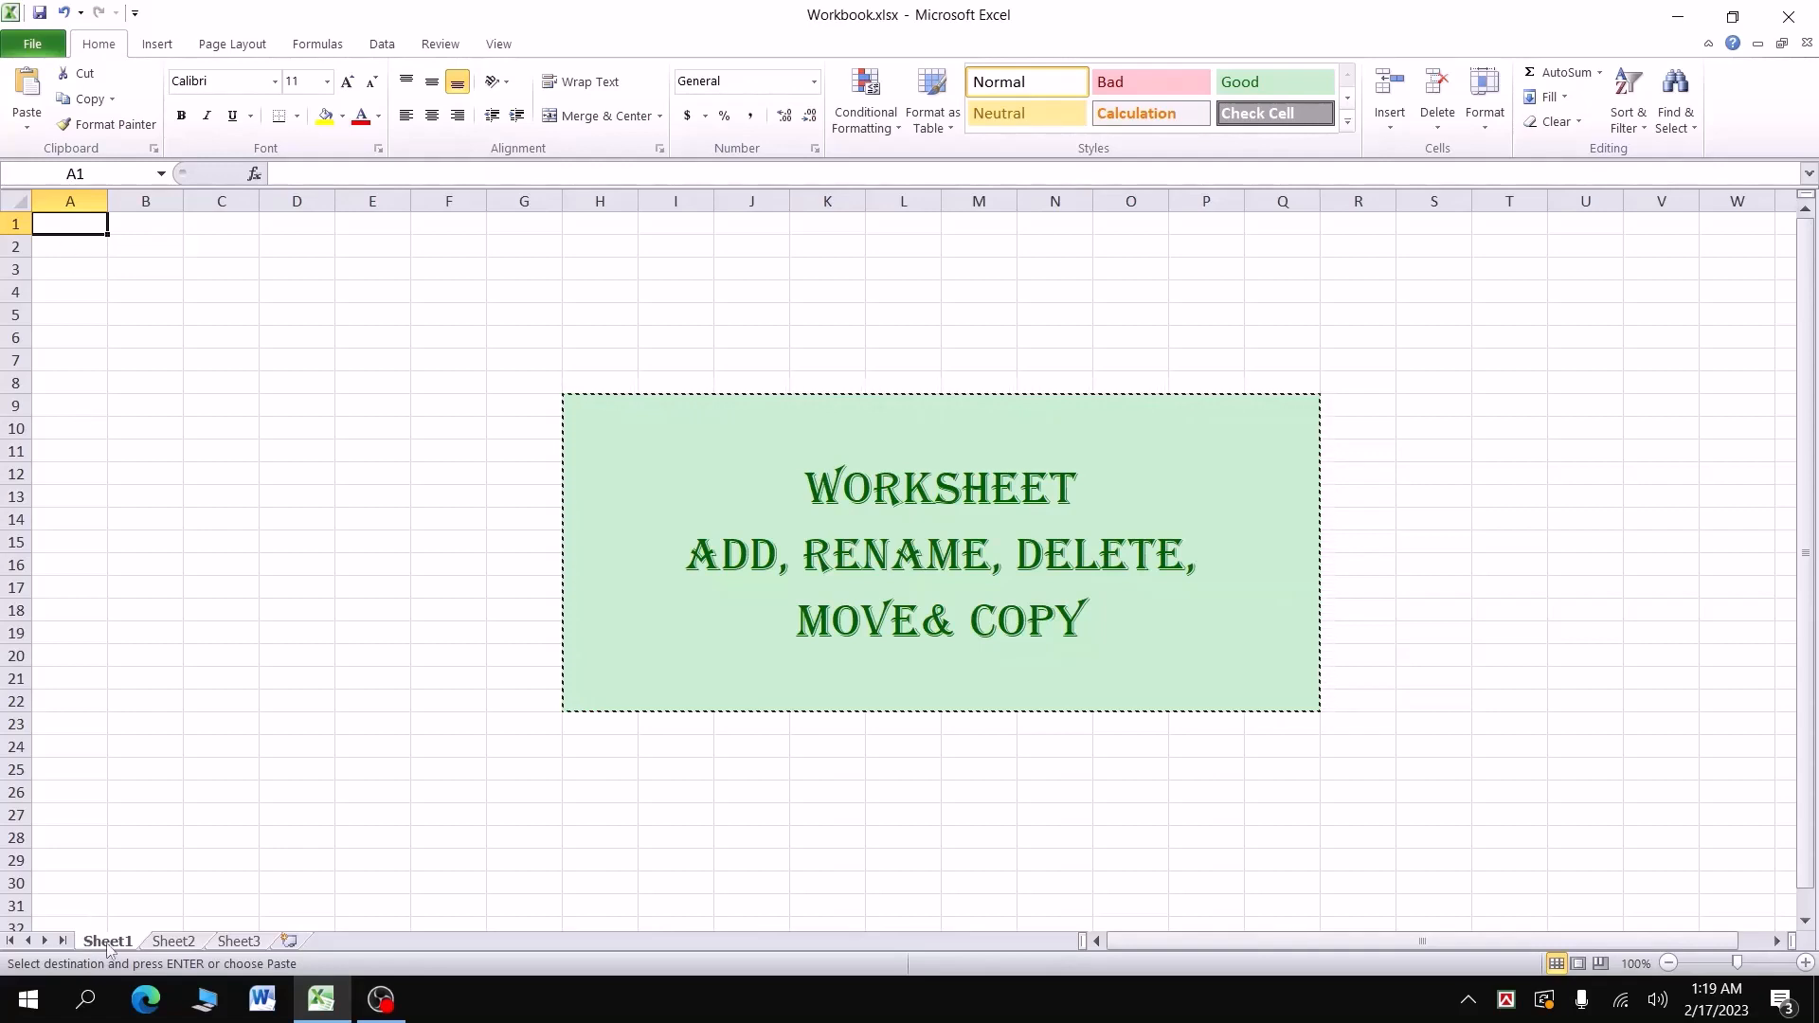
Step: Add two new worksheets to the workbook after Sheet3
{"action": "left_click", "coordinate": [175, 944]}
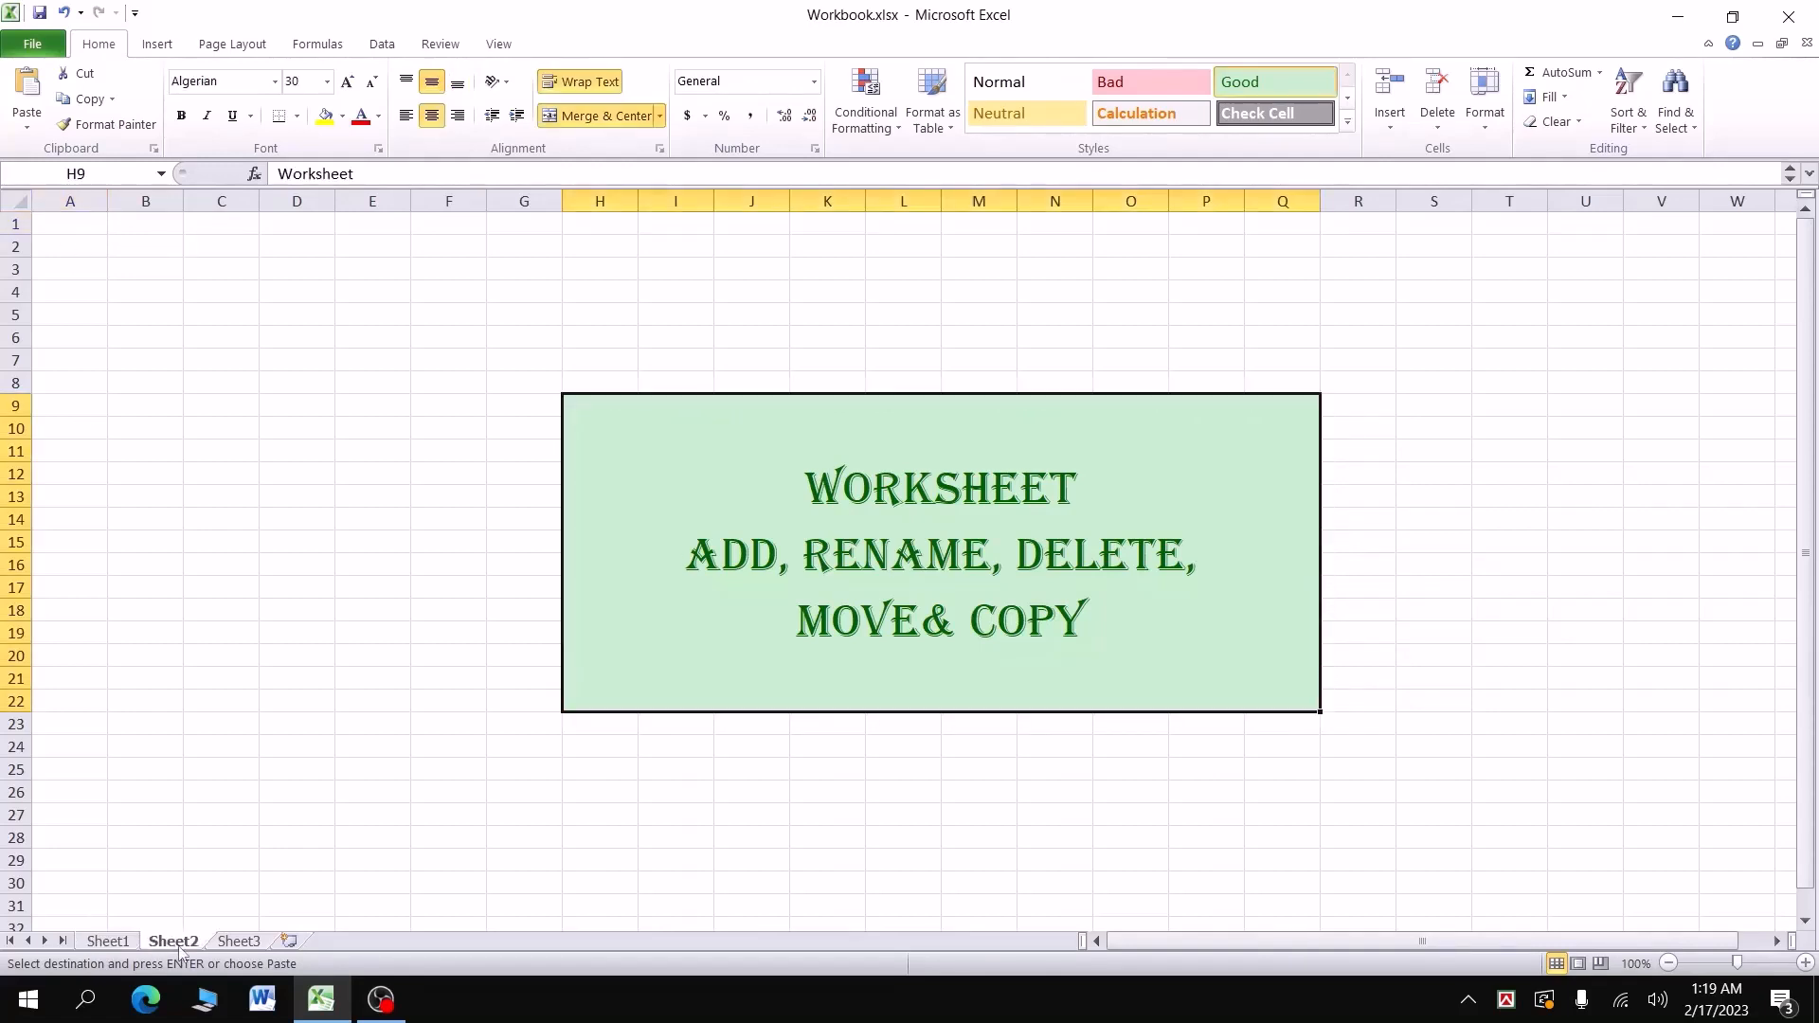
{"action": "left_click", "coordinate": [235, 943]}
{"action": "left_click", "coordinate": [115, 942]}
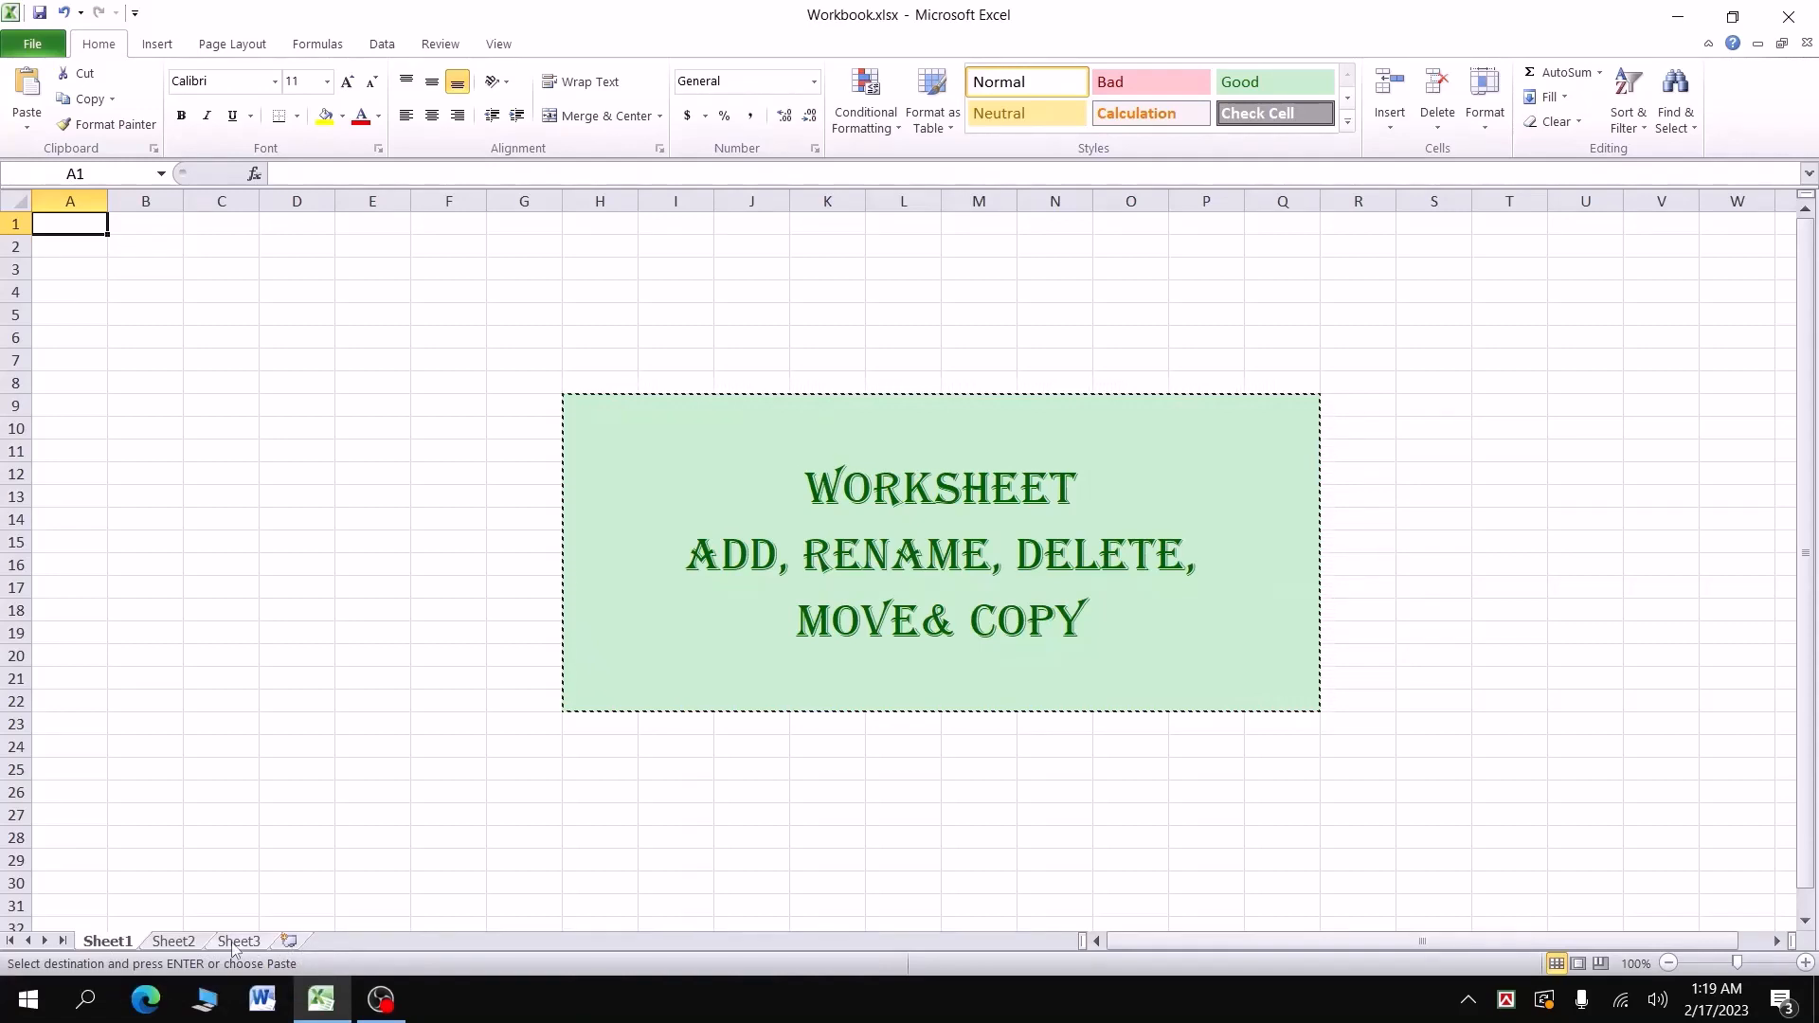
{"action": "left_click", "coordinate": [290, 944]}
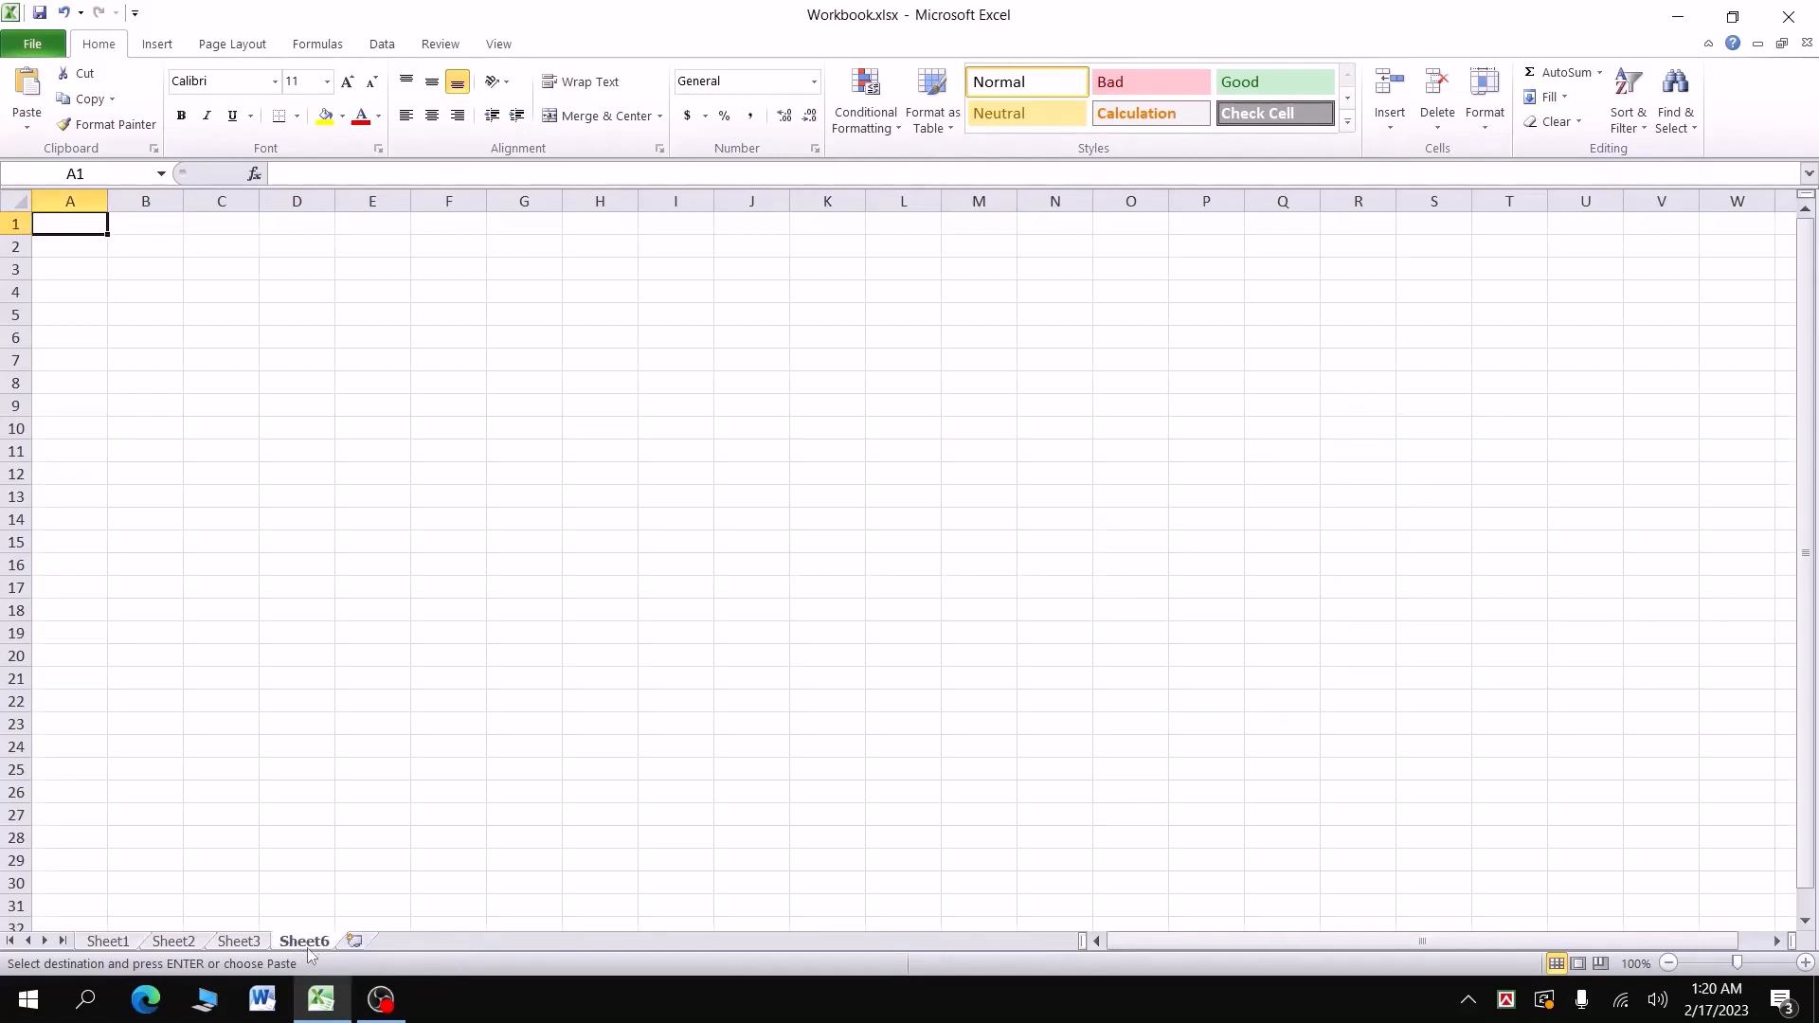
{"action": "left_click", "coordinate": [355, 943]}
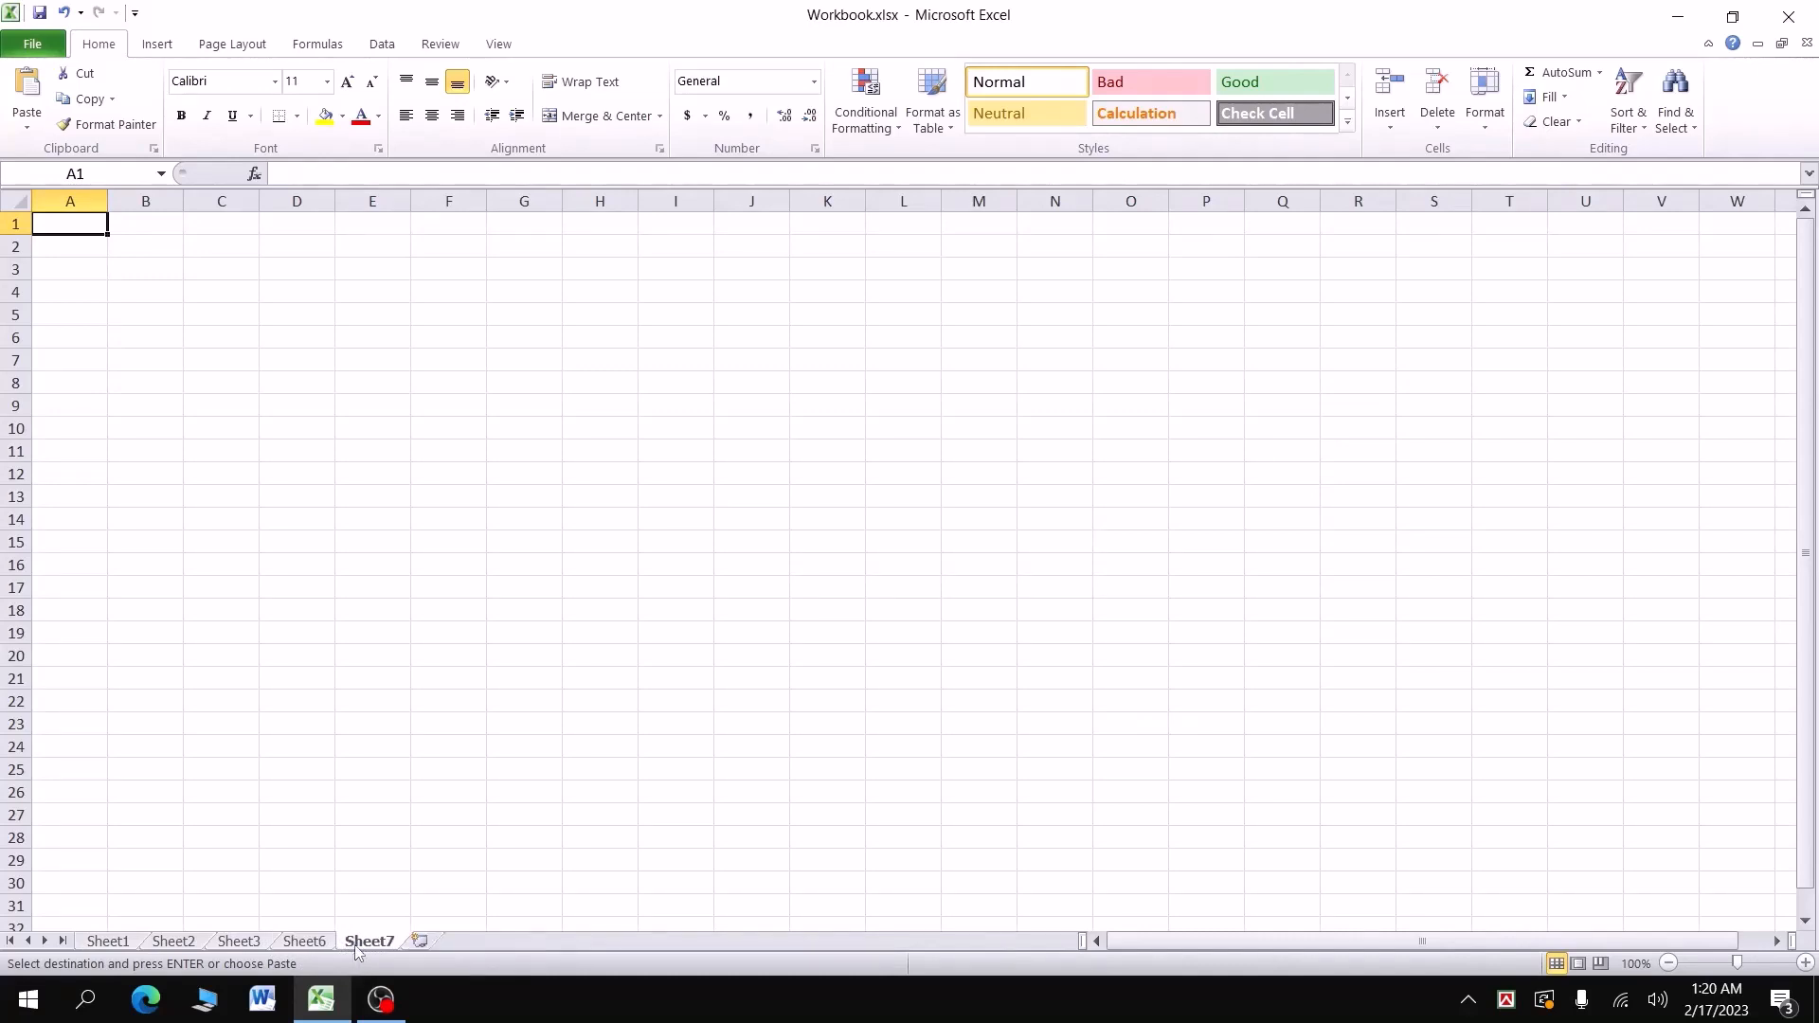
Step: Rename the Sheet1 worksheet as "My Excel"
{"action": "left_click", "coordinate": [108, 942]}
{"action": "left_click", "coordinate": [176, 943]}
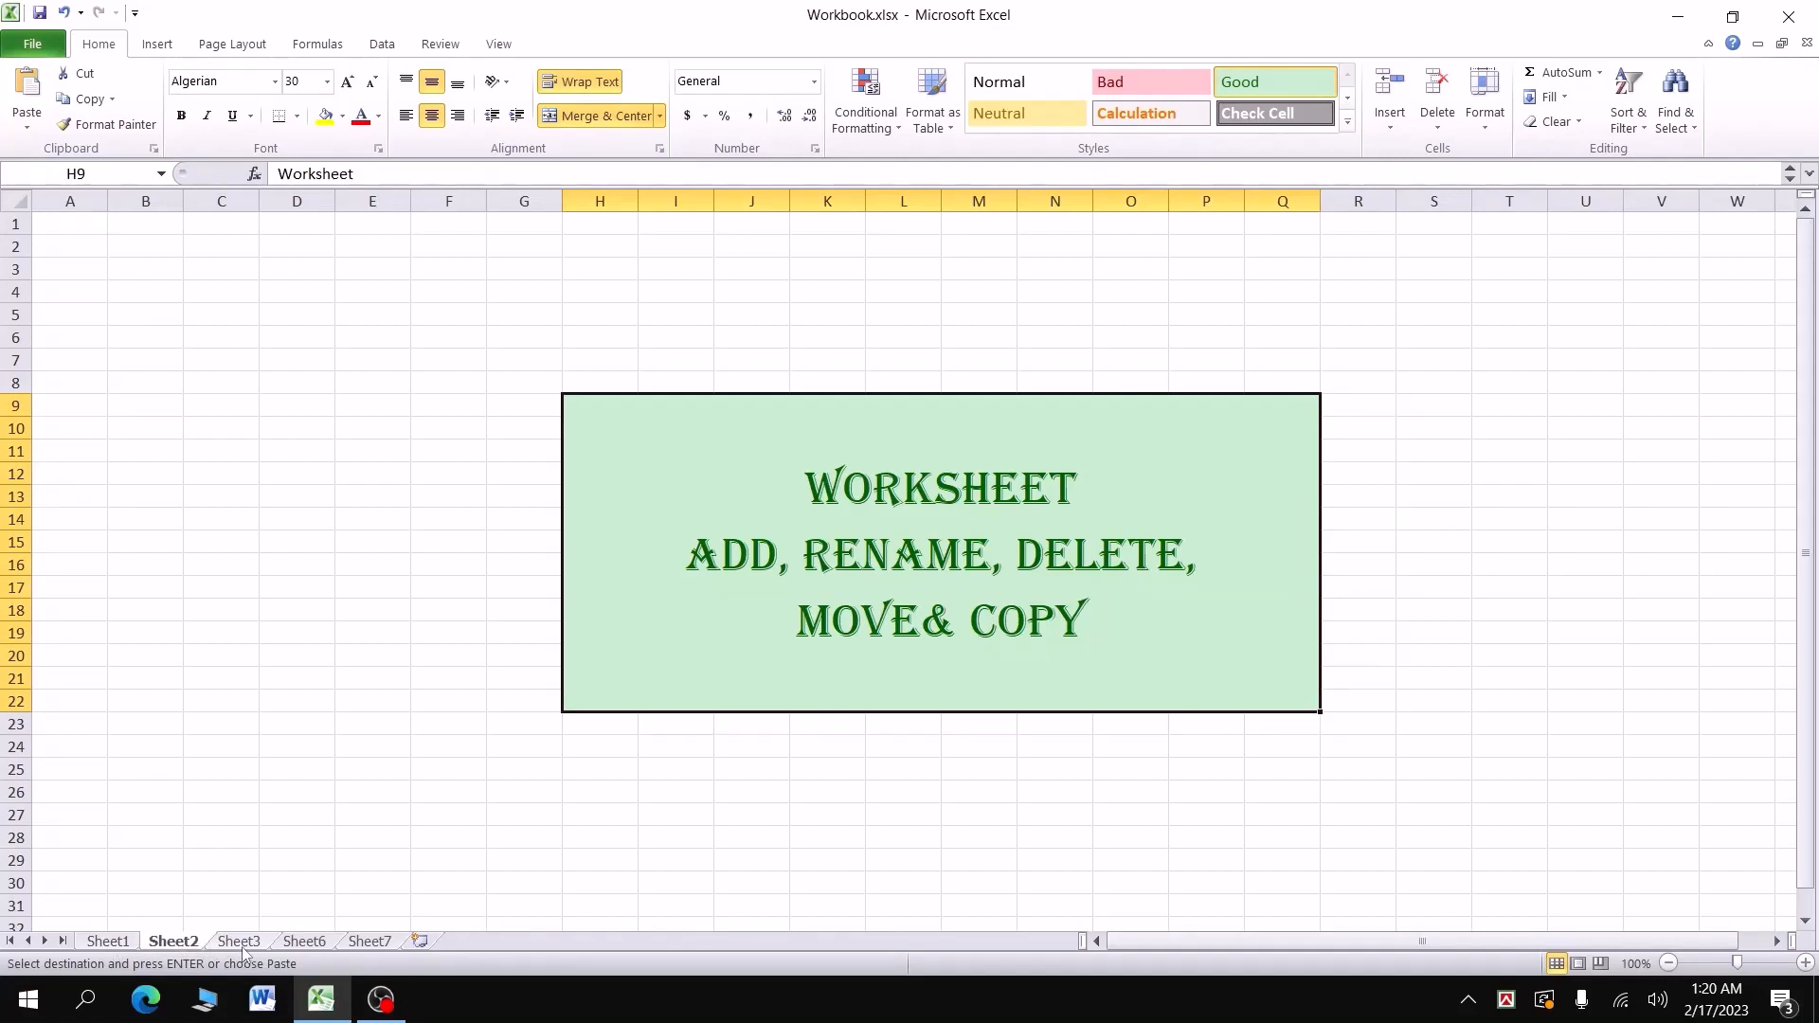
{"action": "left_click", "coordinate": [111, 946]}
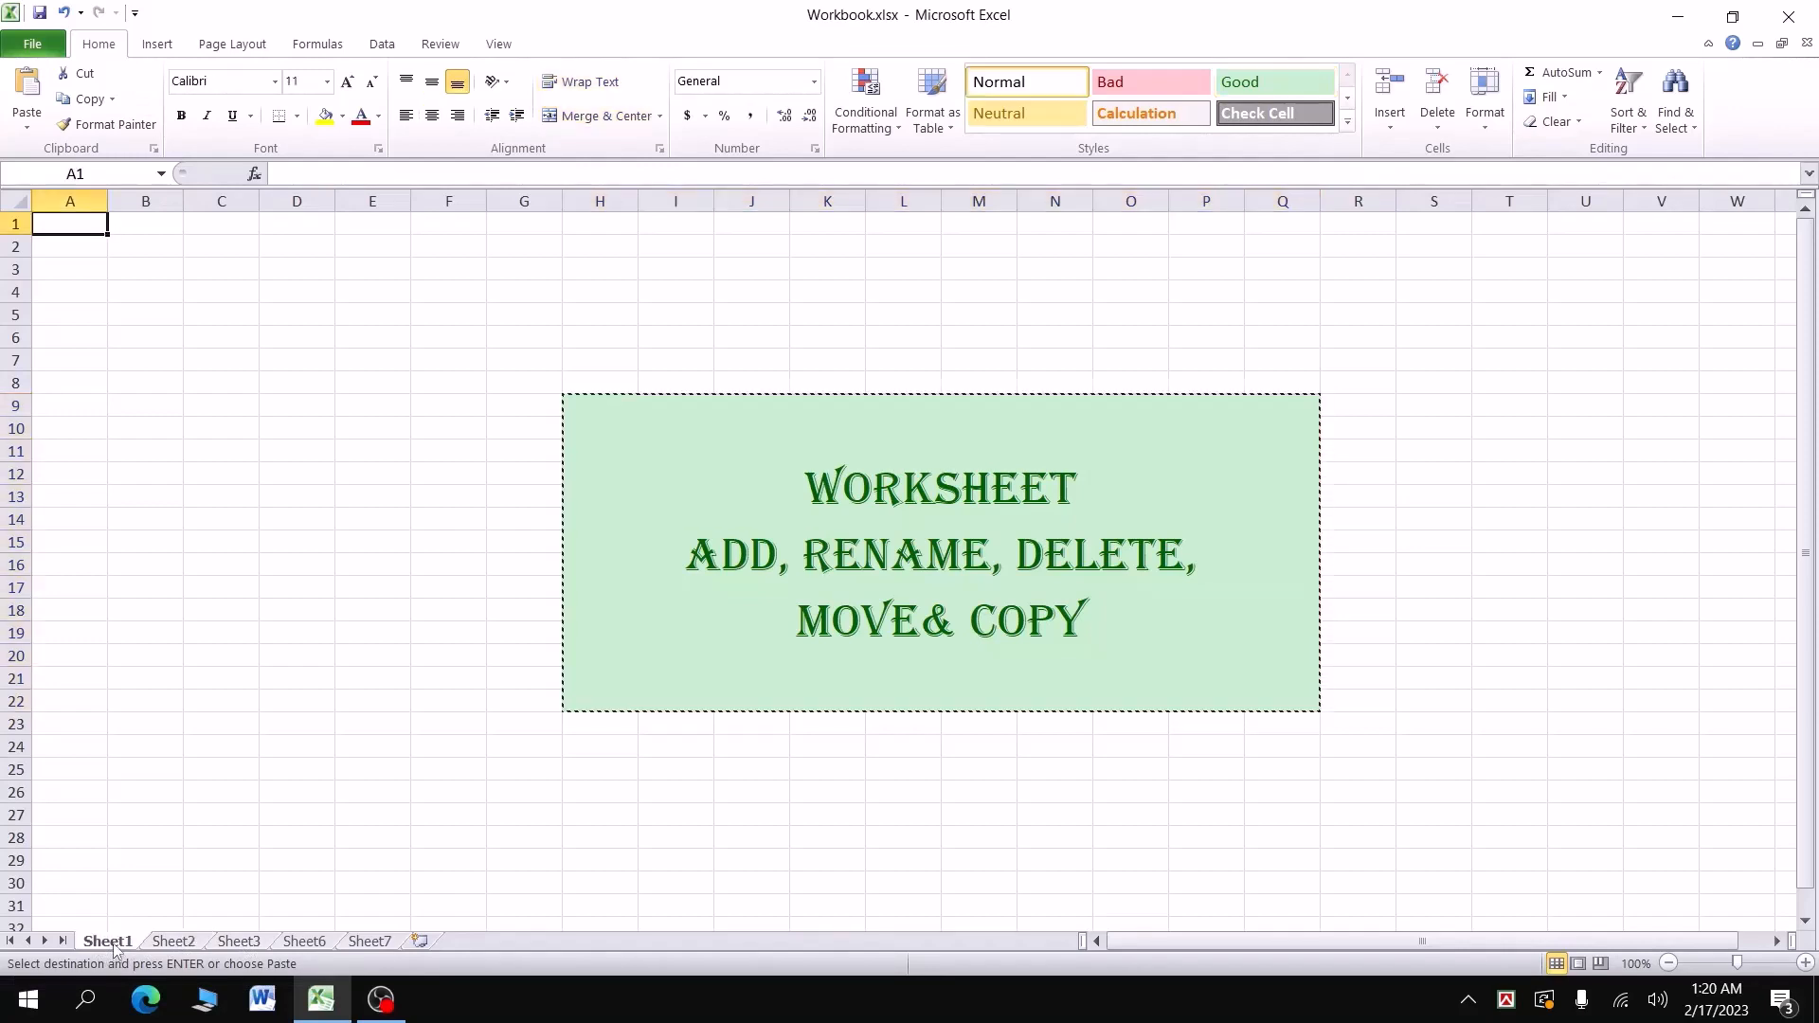
{"action": "right_click", "coordinate": [114, 947]}
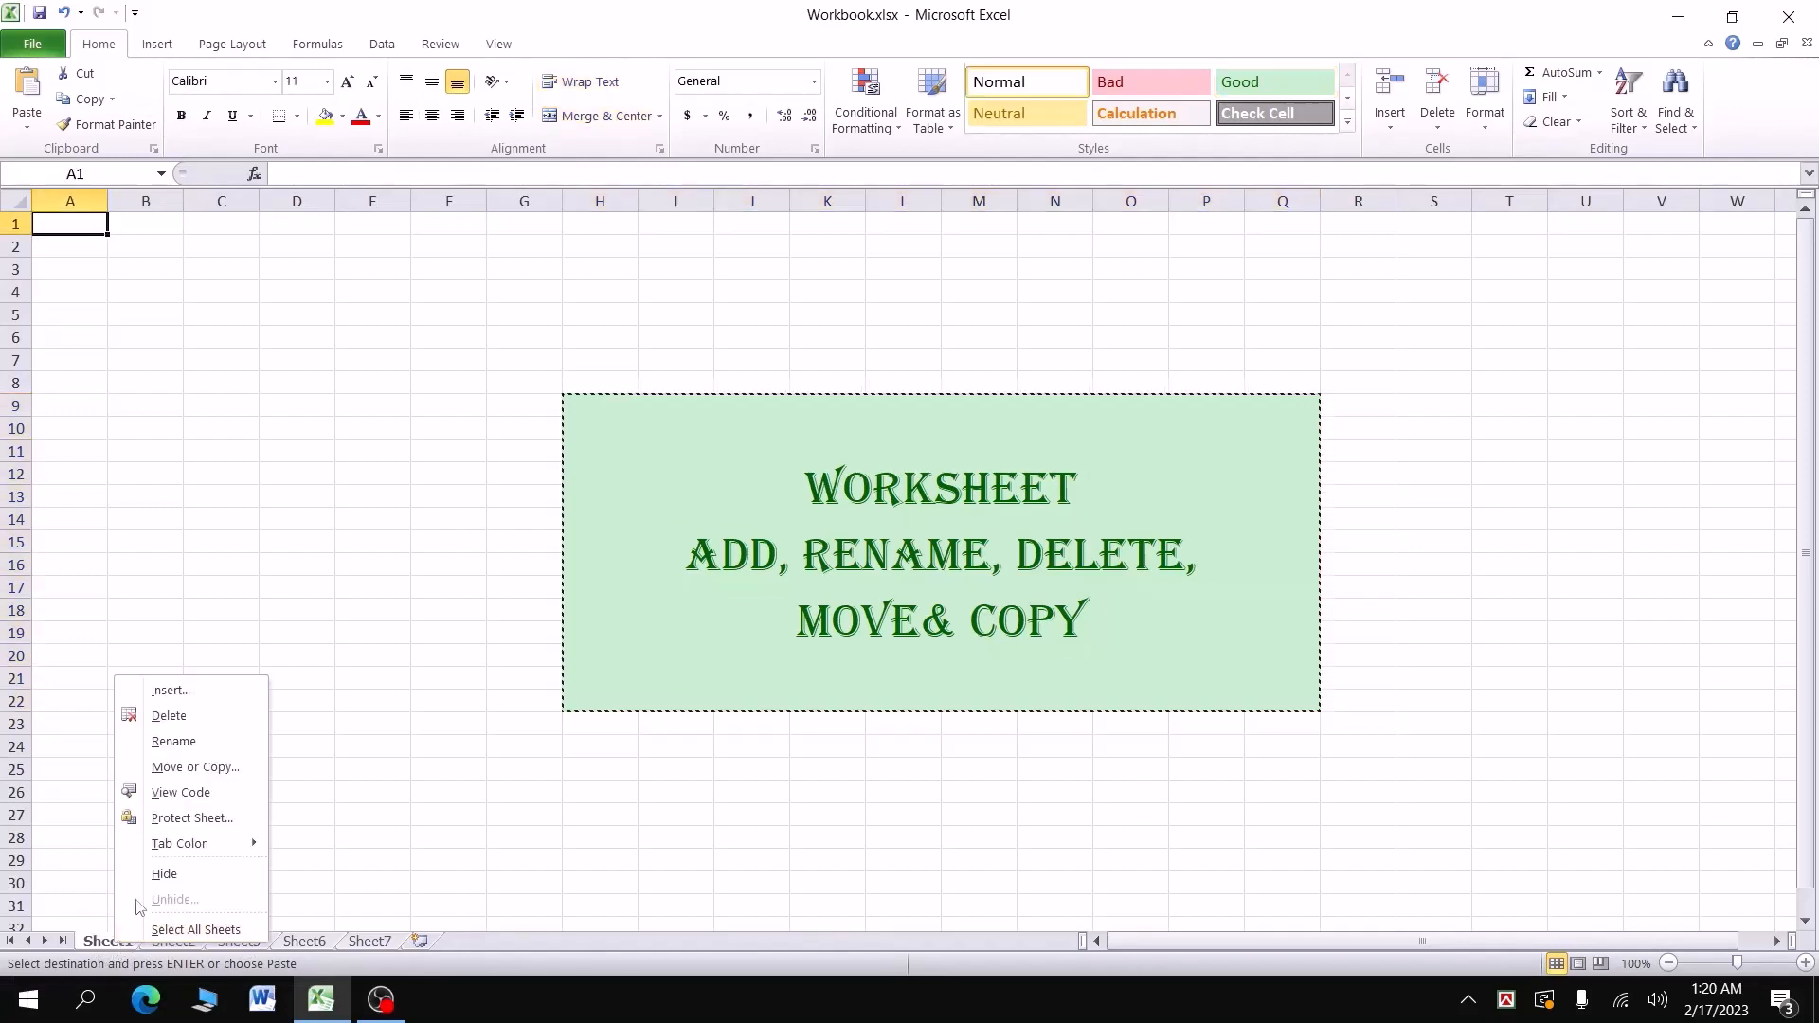
{"action": "left_click", "coordinate": [182, 747]}
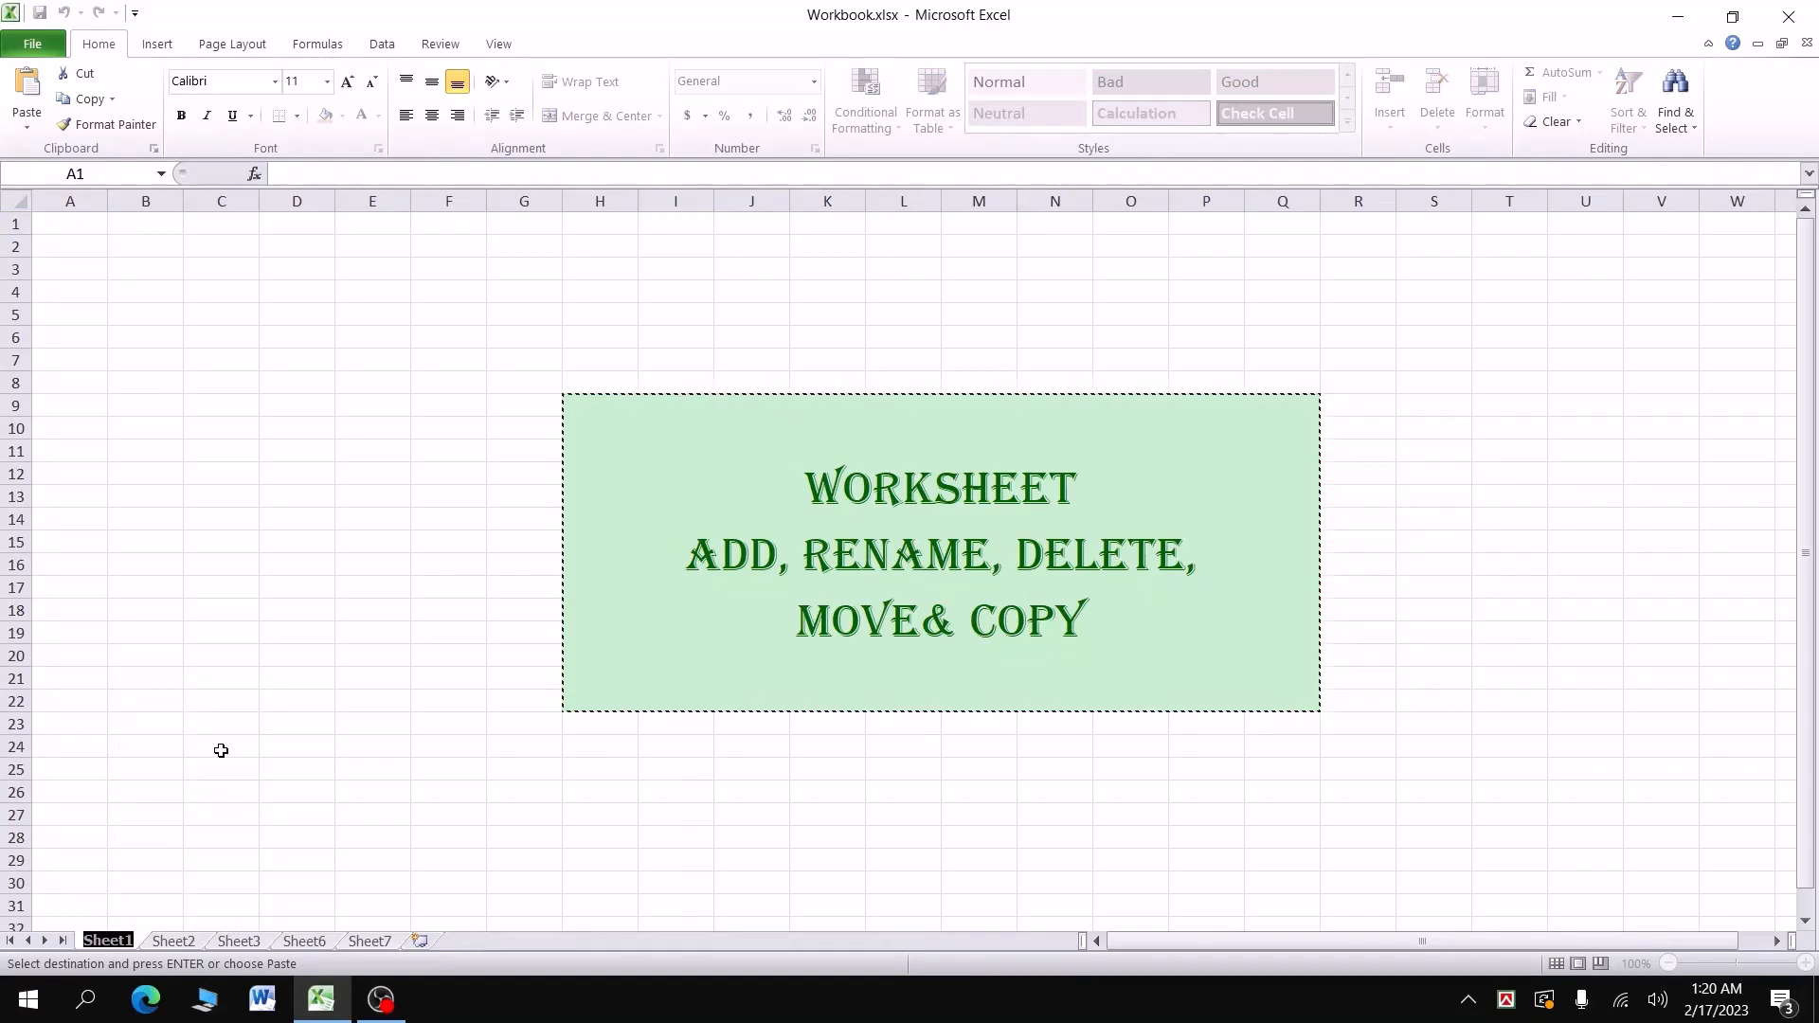
{"action": "type", "text": "My Ex"}
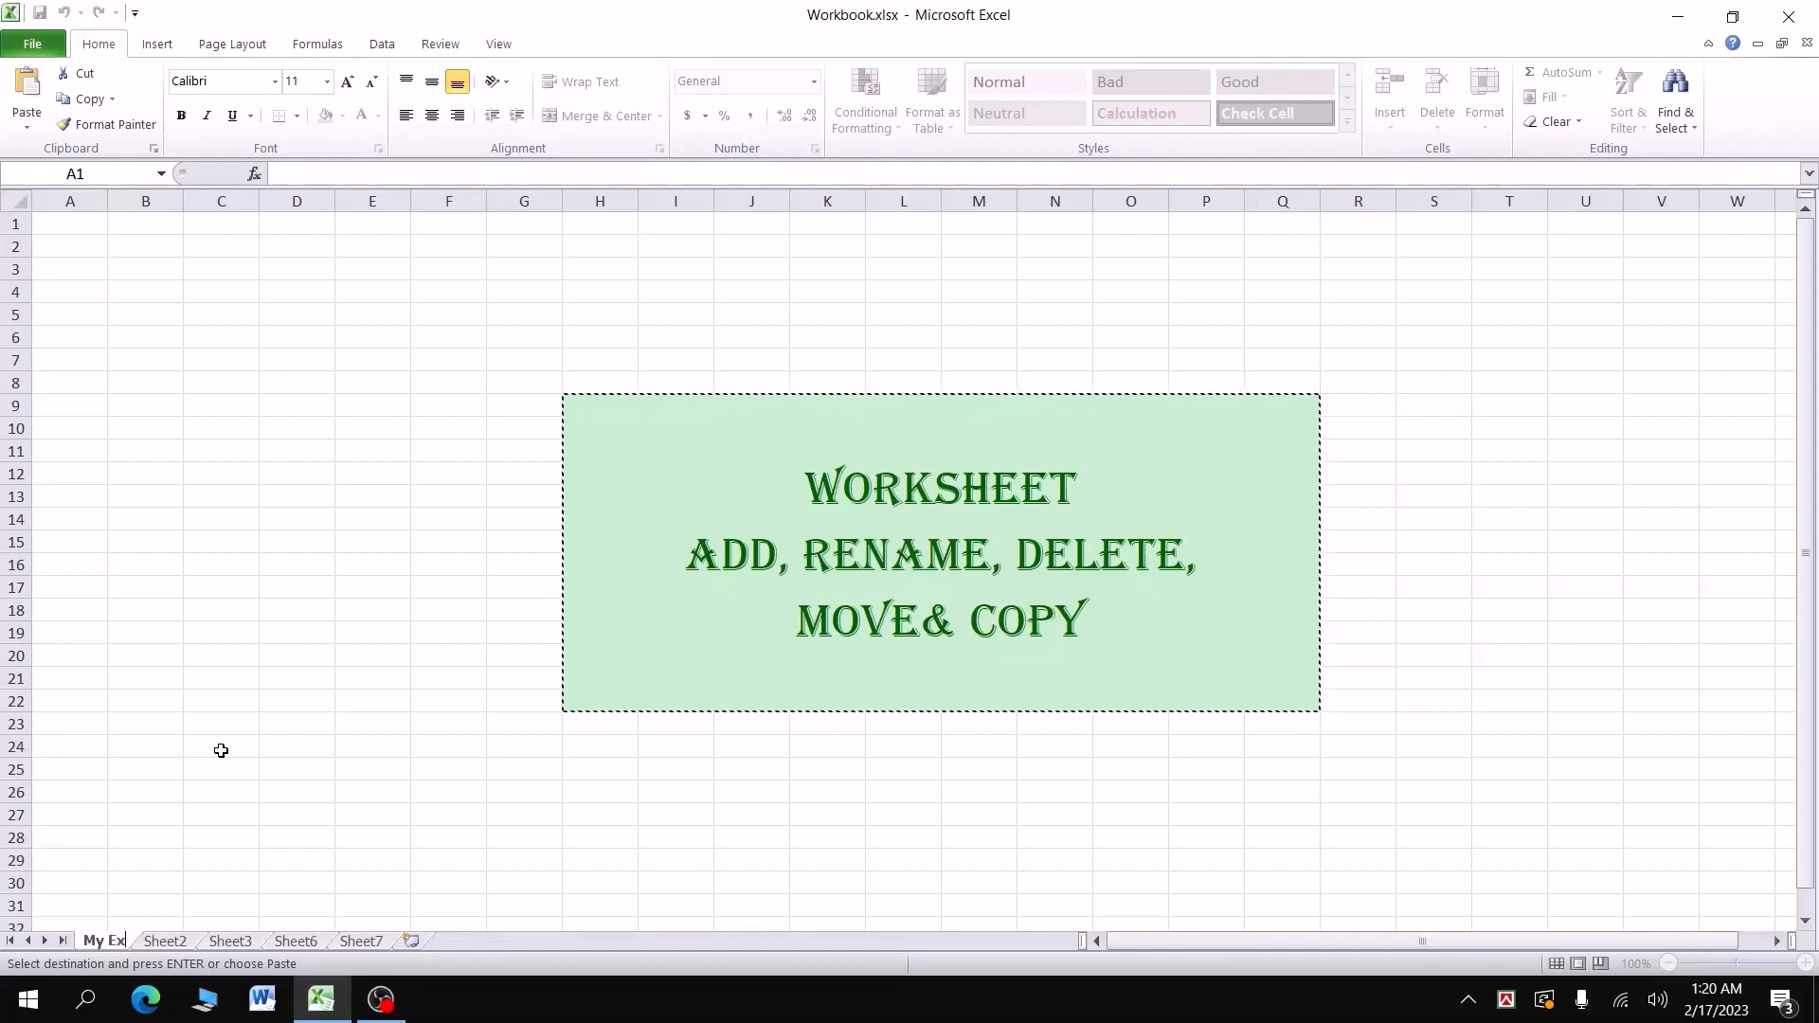
{"action": "type", "text": "cel"}
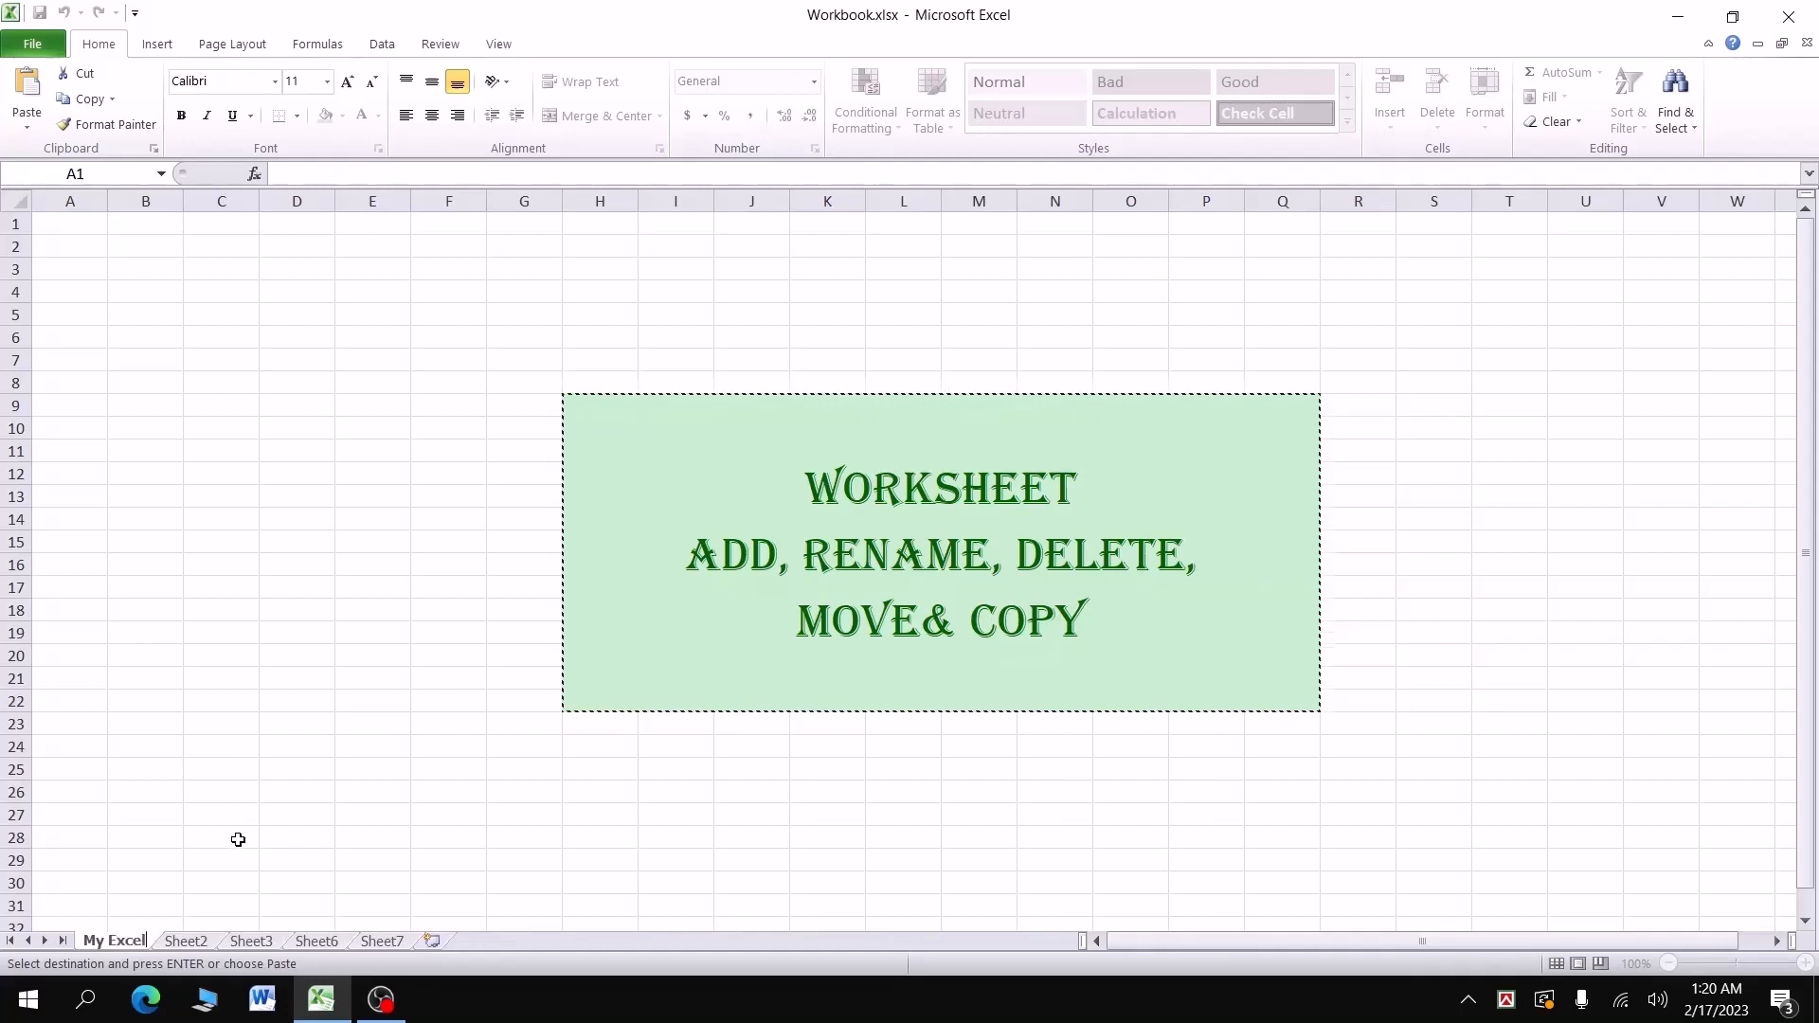
{"action": "left_click", "coordinate": [194, 942]}
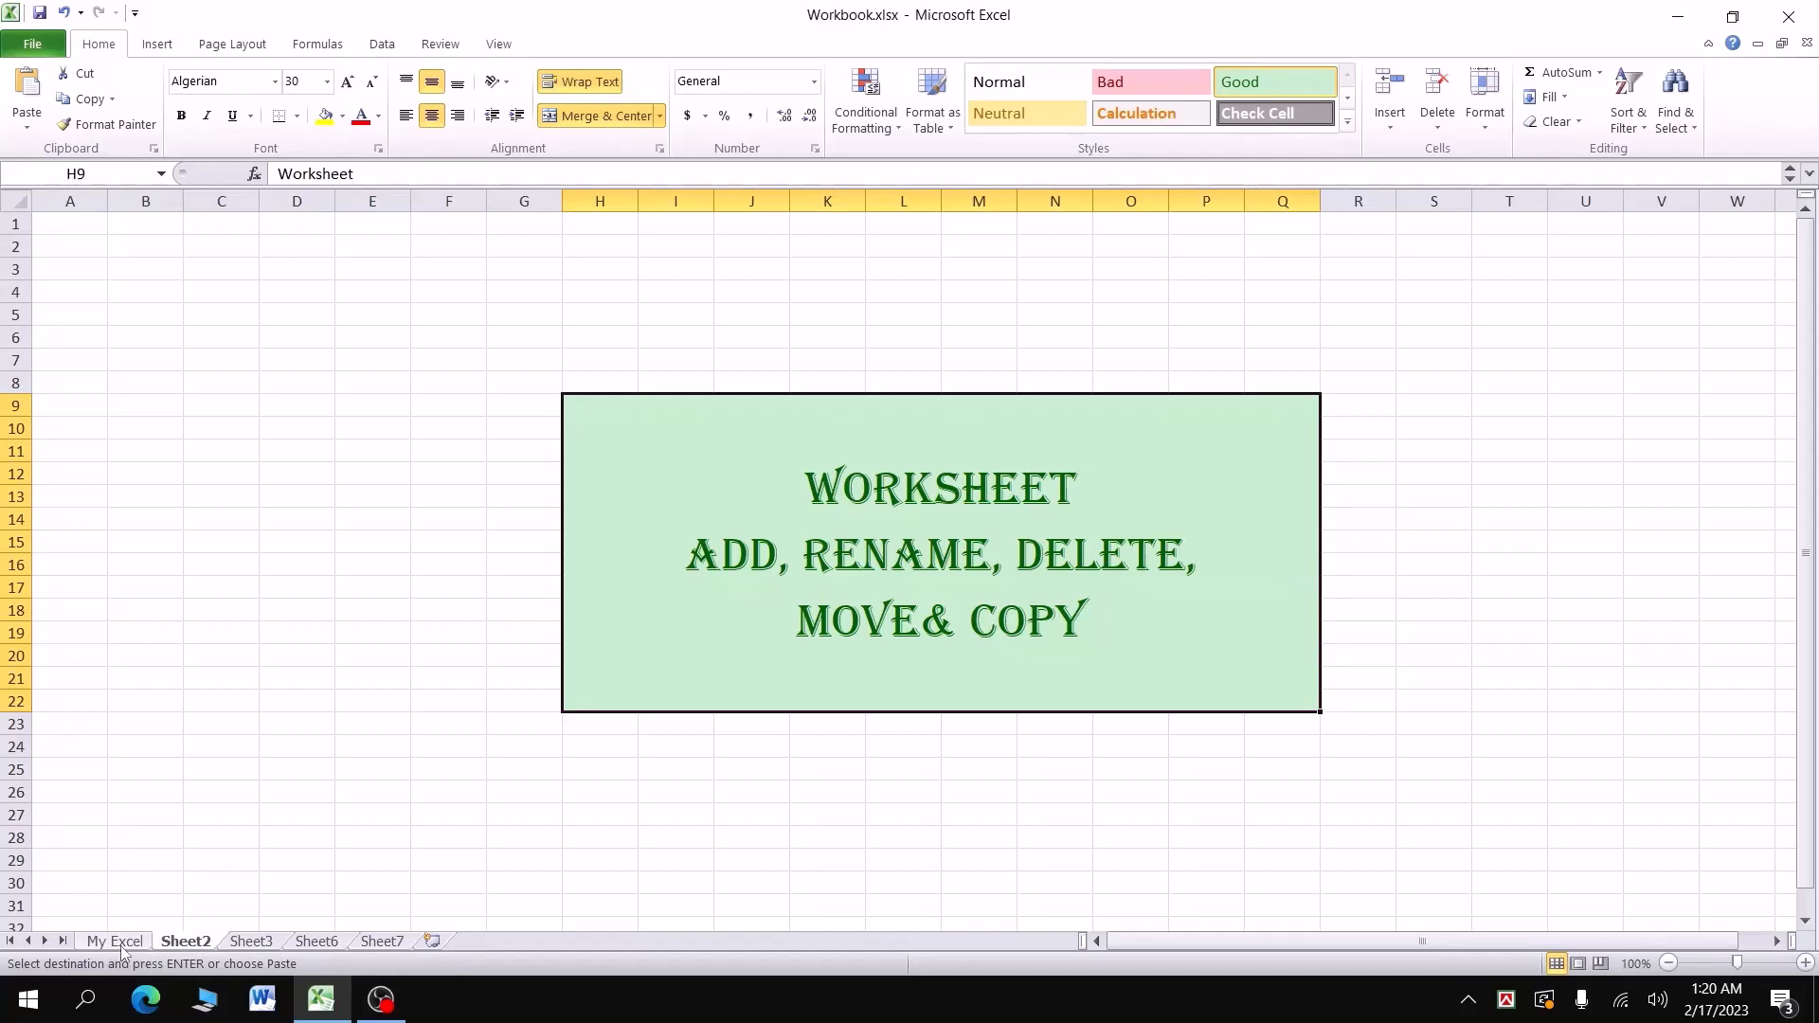
{"action": "right_click", "coordinate": [121, 945]}
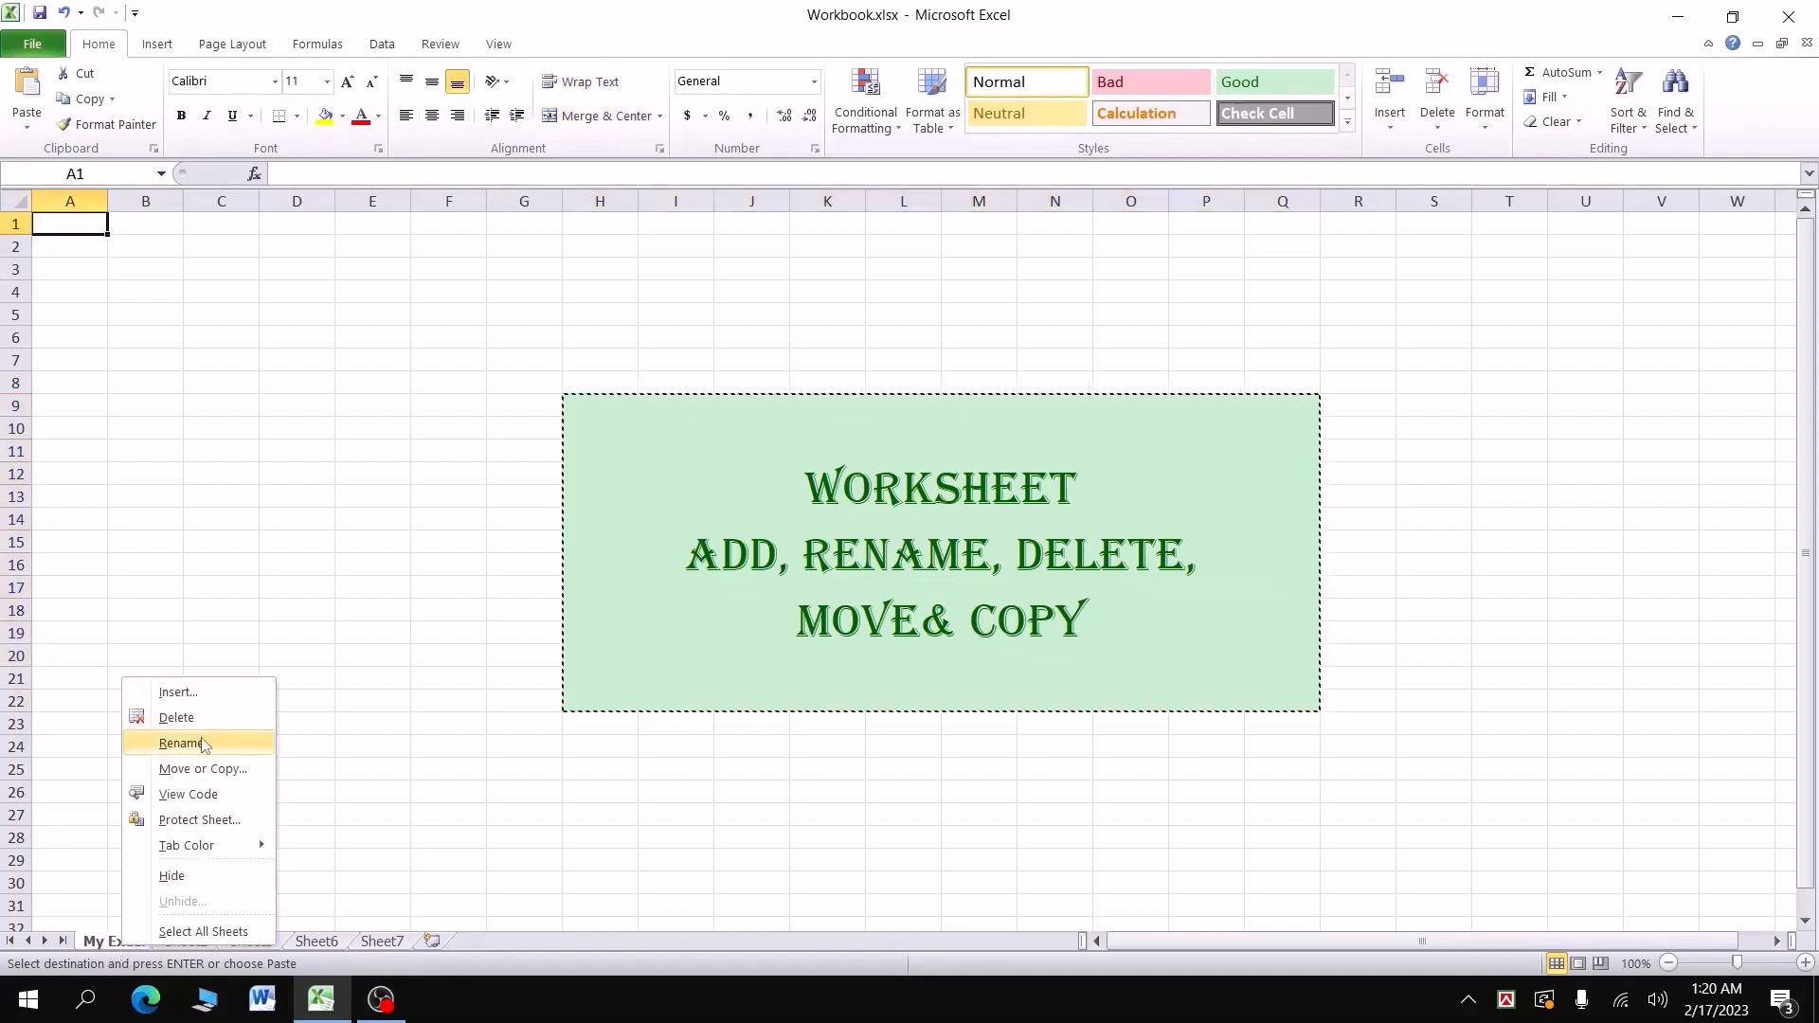
{"action": "left_click", "coordinate": [343, 591]}
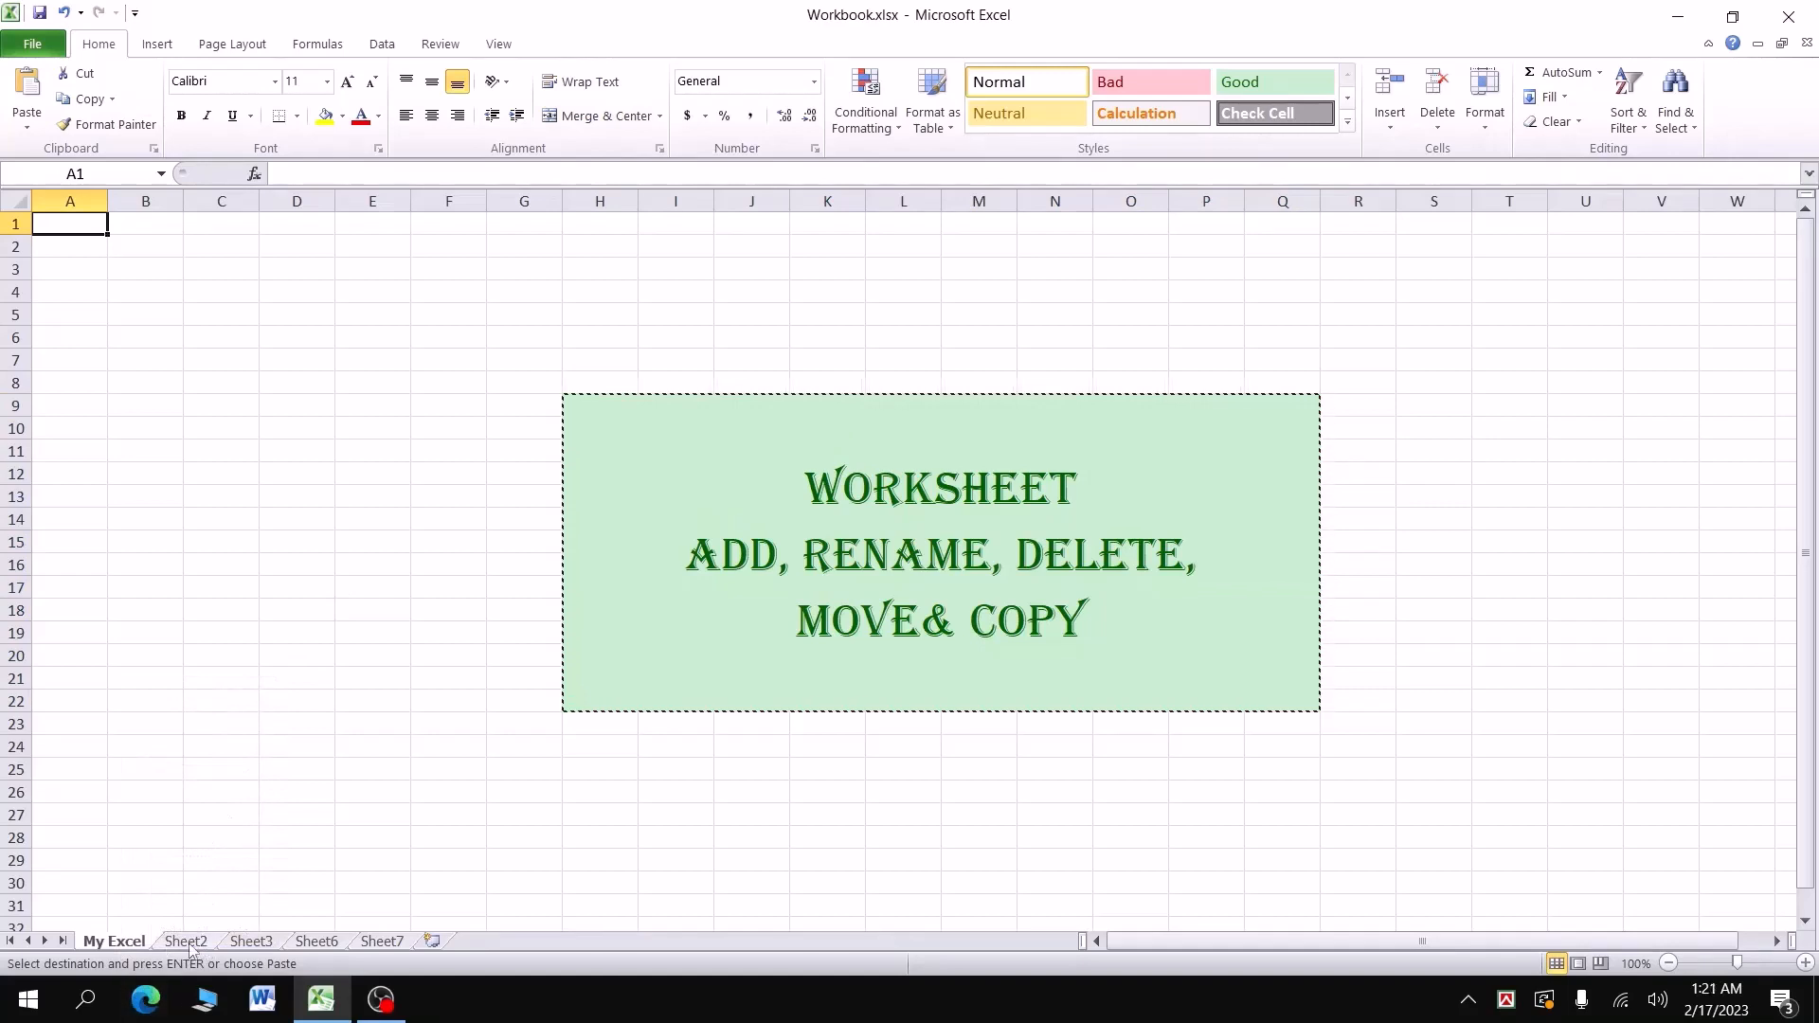
Step: Rename the Sheet2 worksheet as "My File"
{"action": "left_click", "coordinate": [190, 945]}
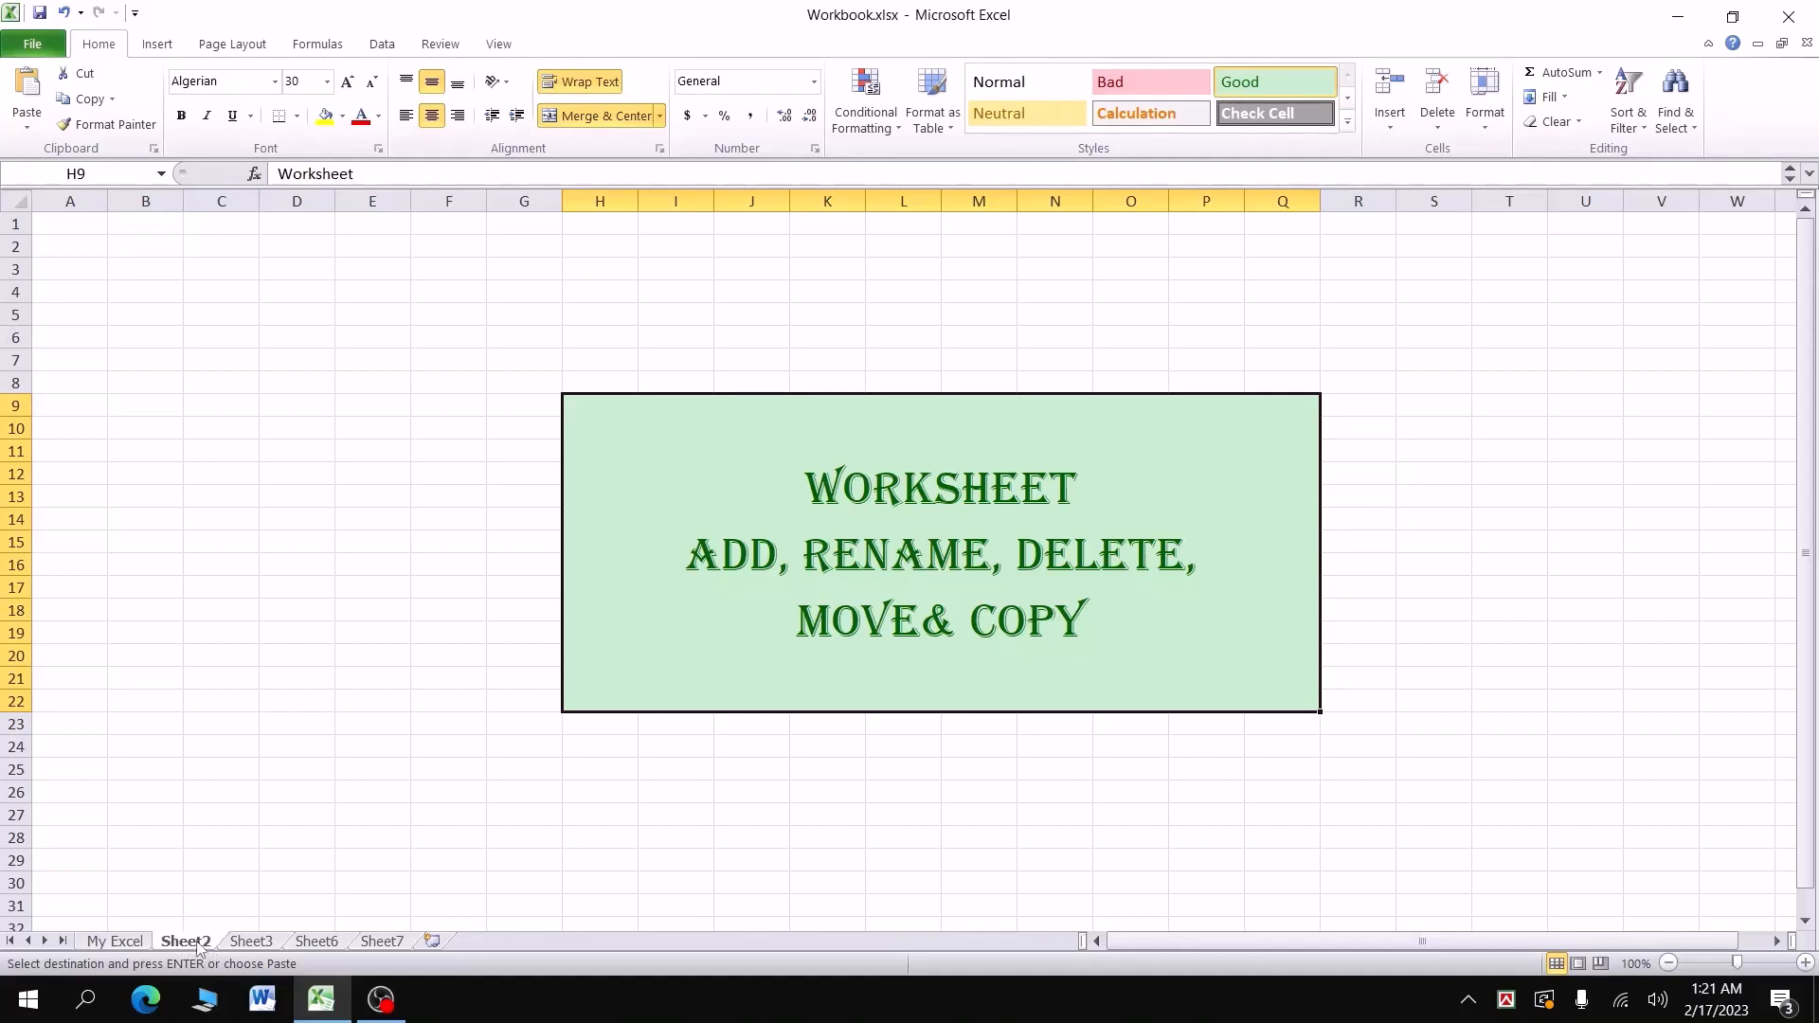
{"action": "double_click", "coordinate": [187, 942]}
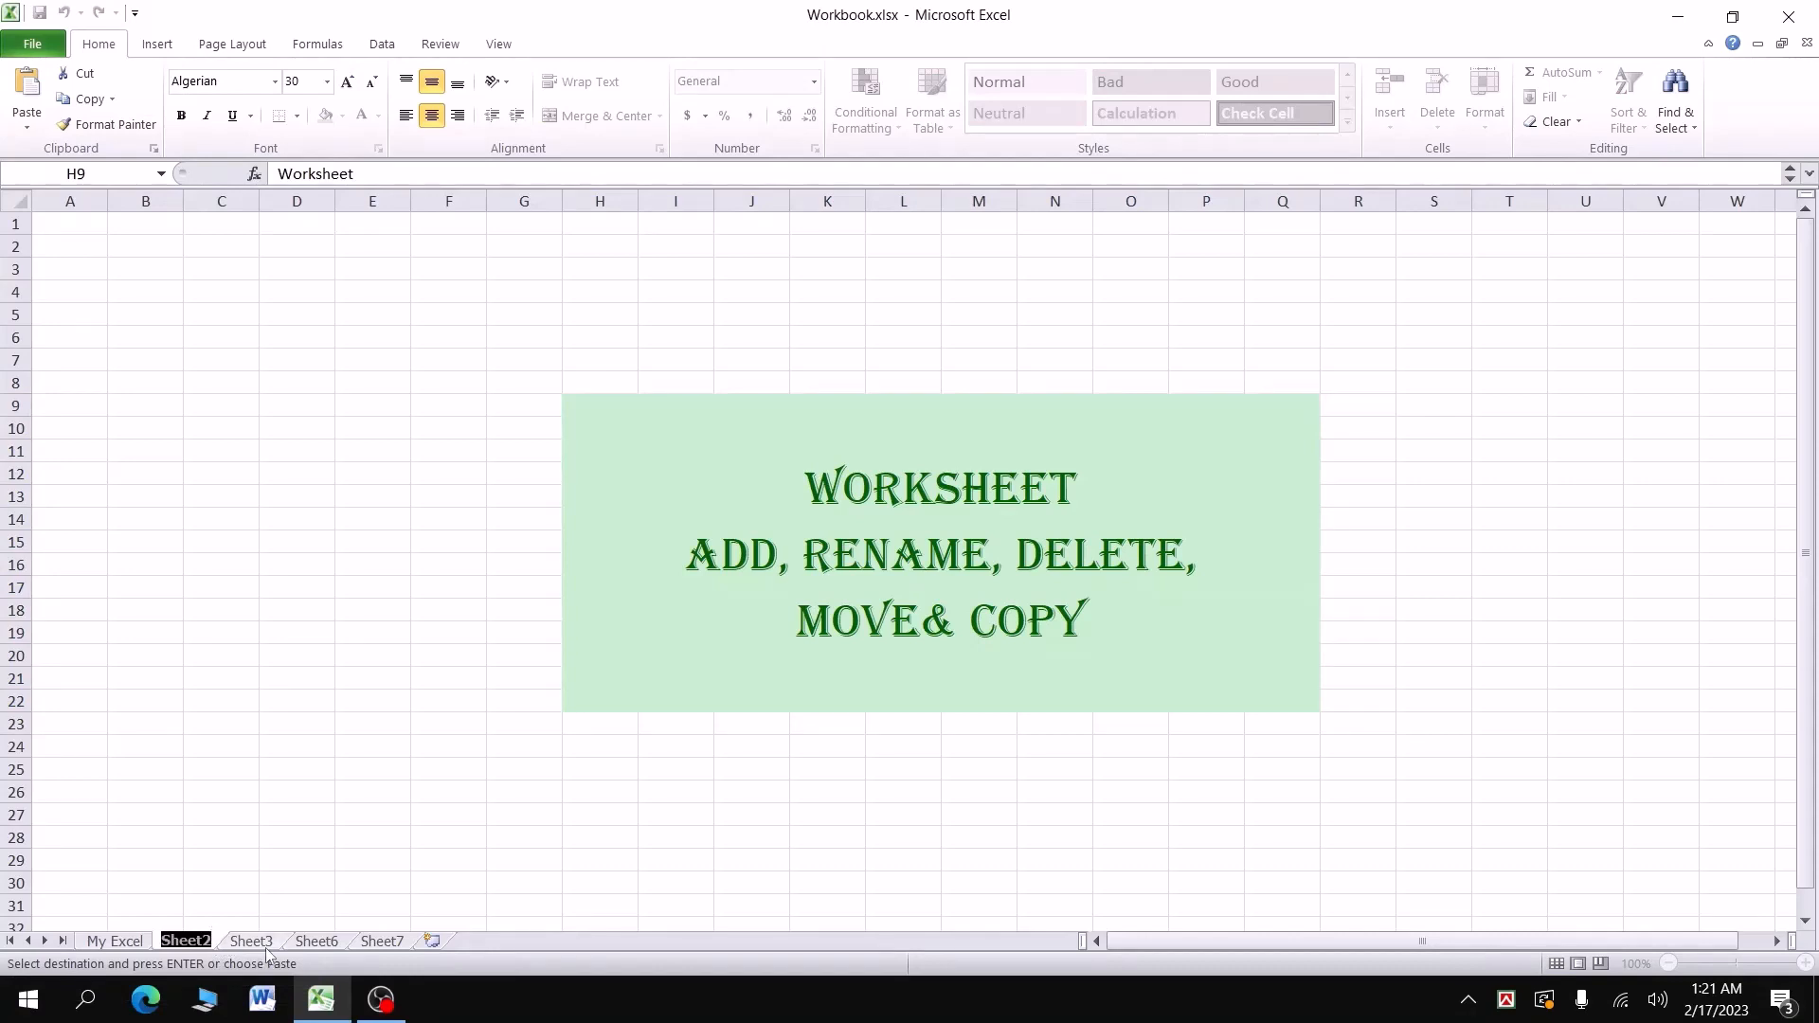
{"action": "type", "text": "M"}
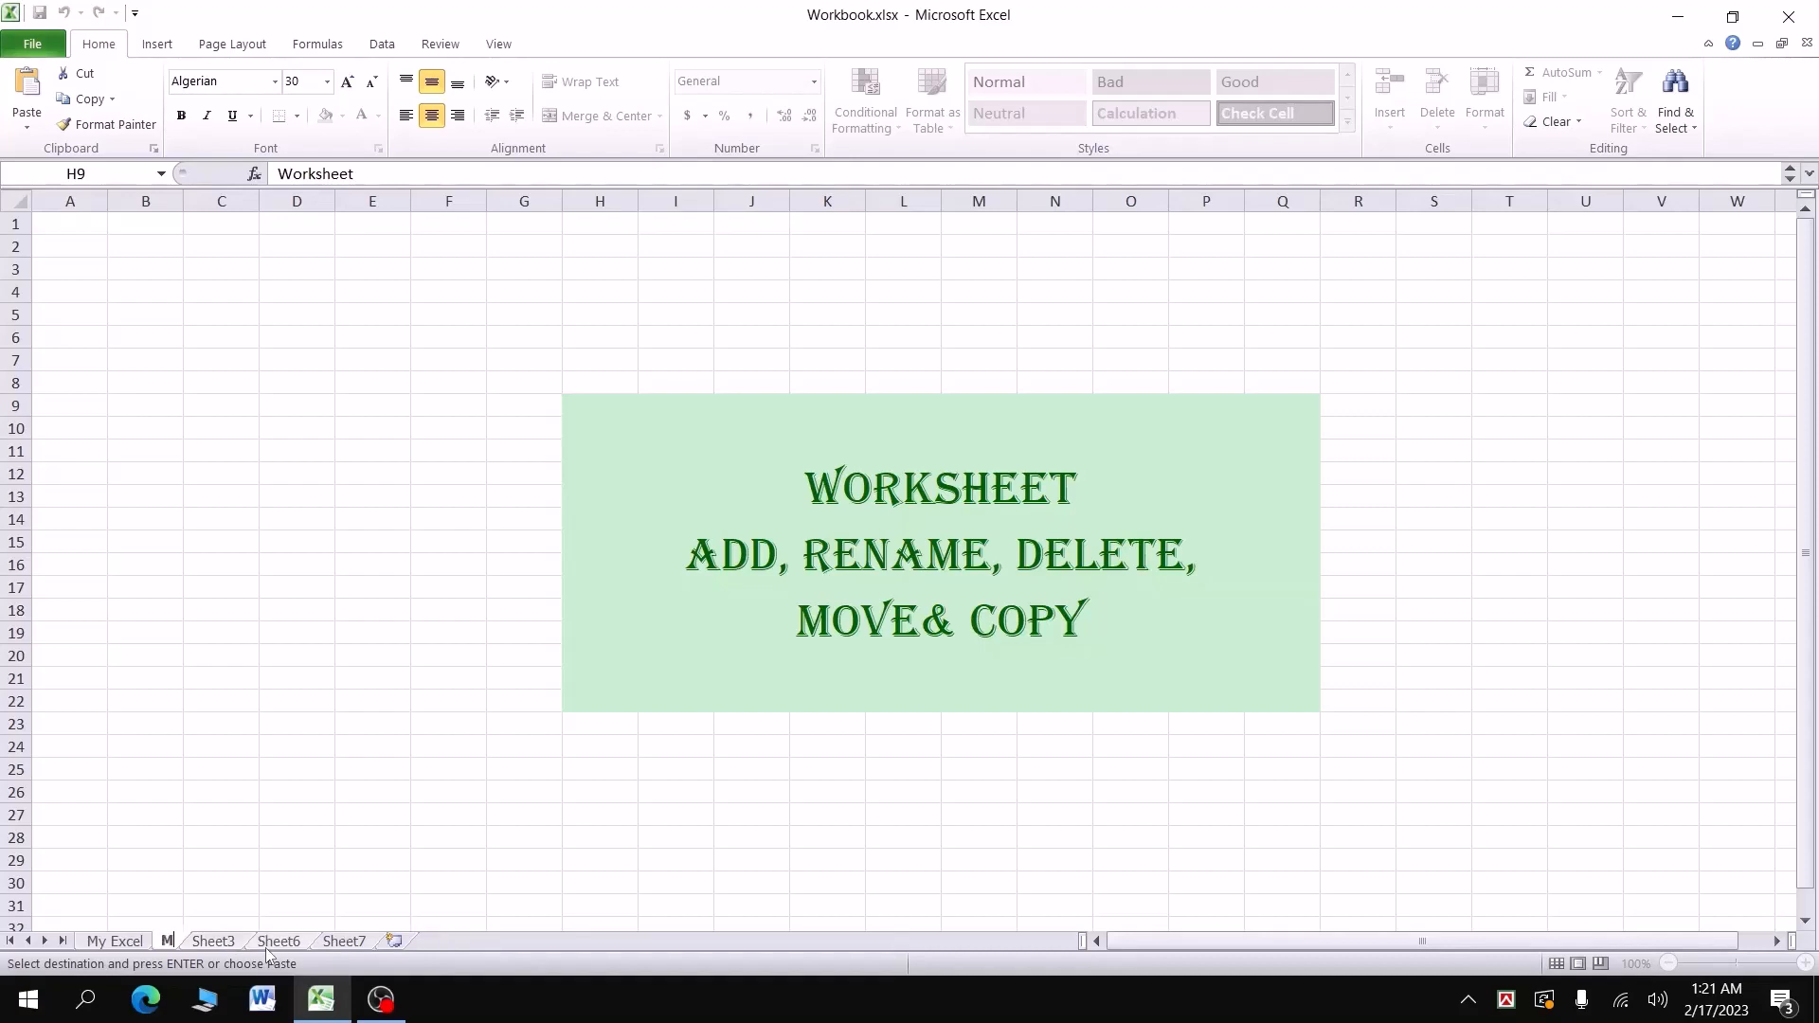
{"action": "type", "text": "y File"}
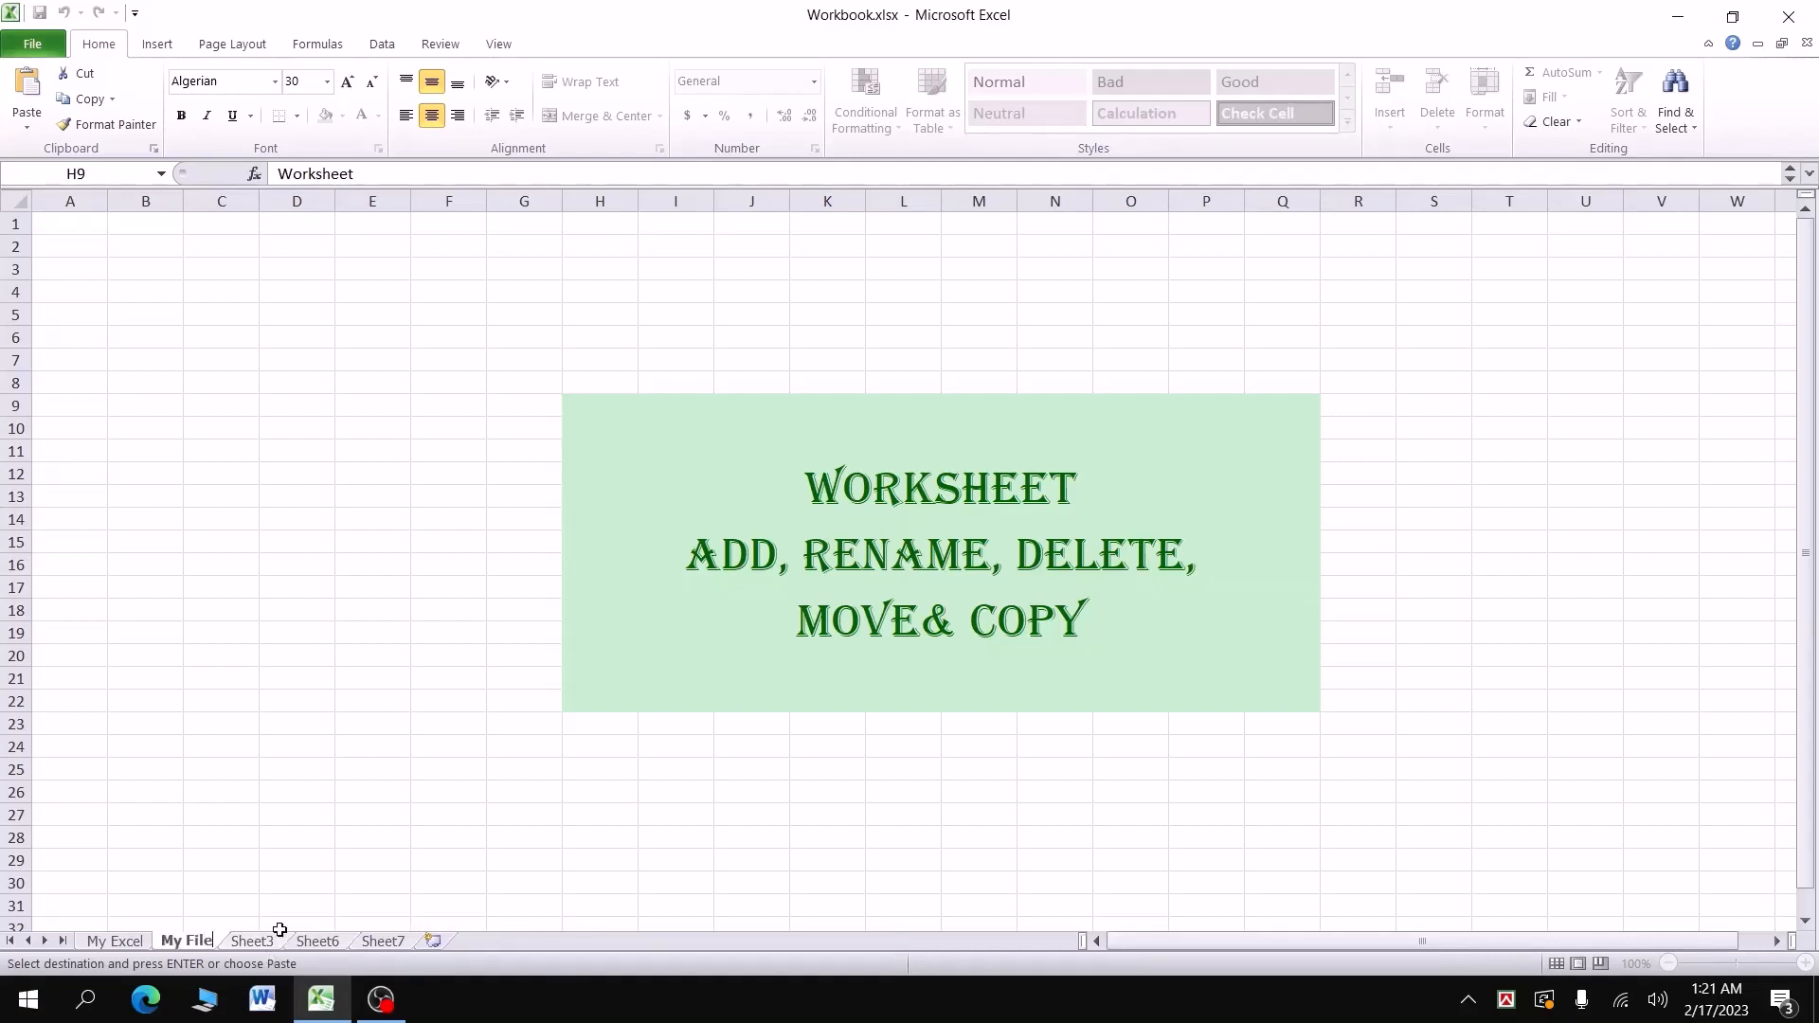
{"action": "left_click", "coordinate": [256, 943]}
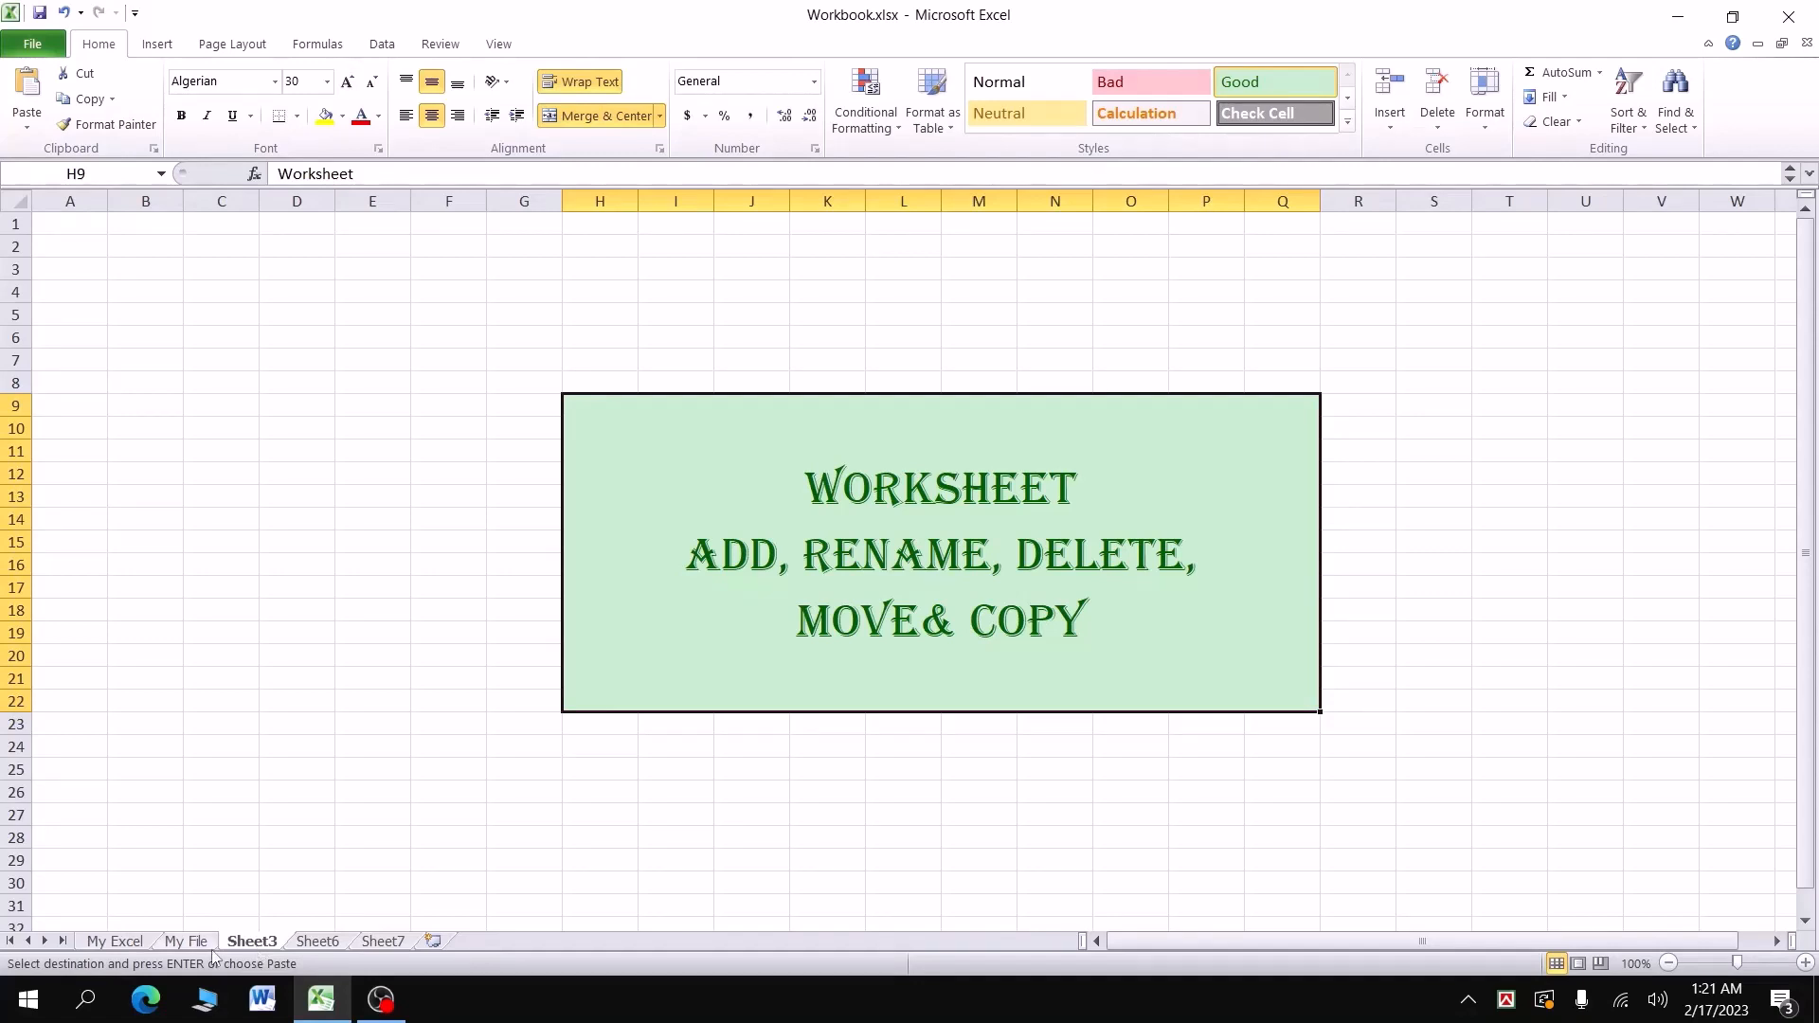
Step: Delete the two added worksheets, Sheet7 and Sheet6
{"action": "right_click", "coordinate": [385, 941]}
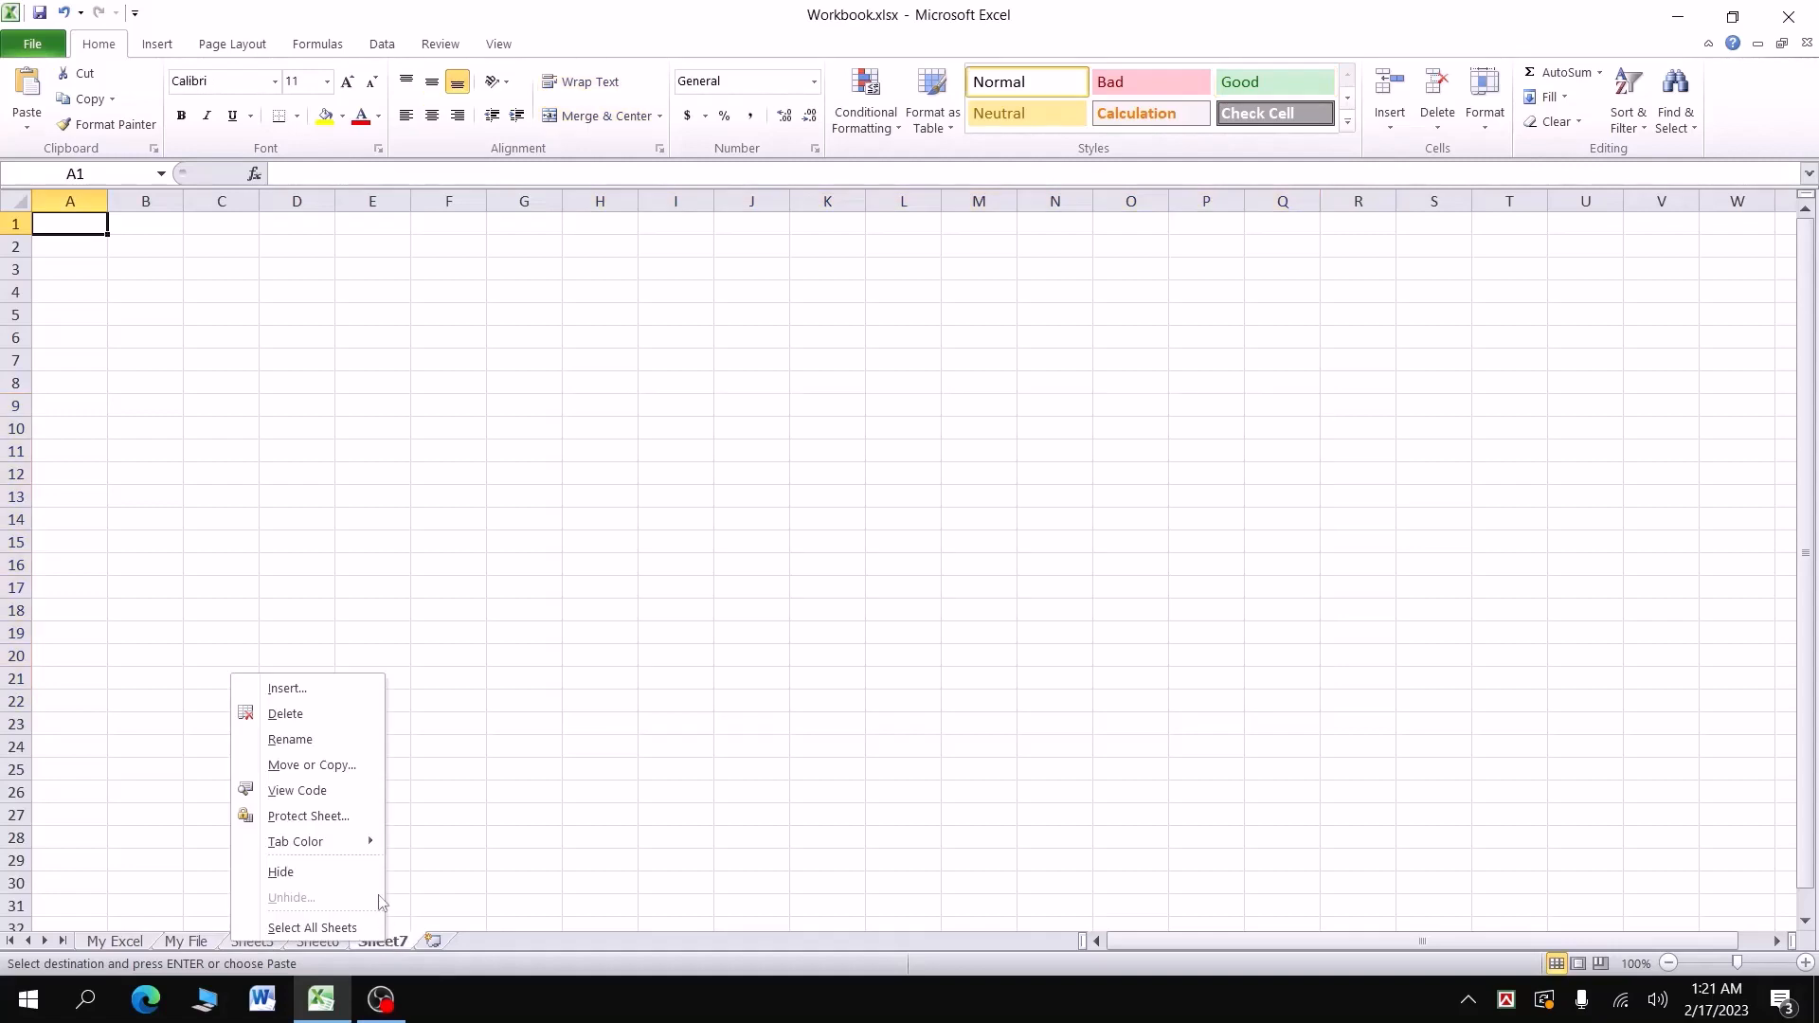
{"action": "left_click", "coordinate": [350, 721]}
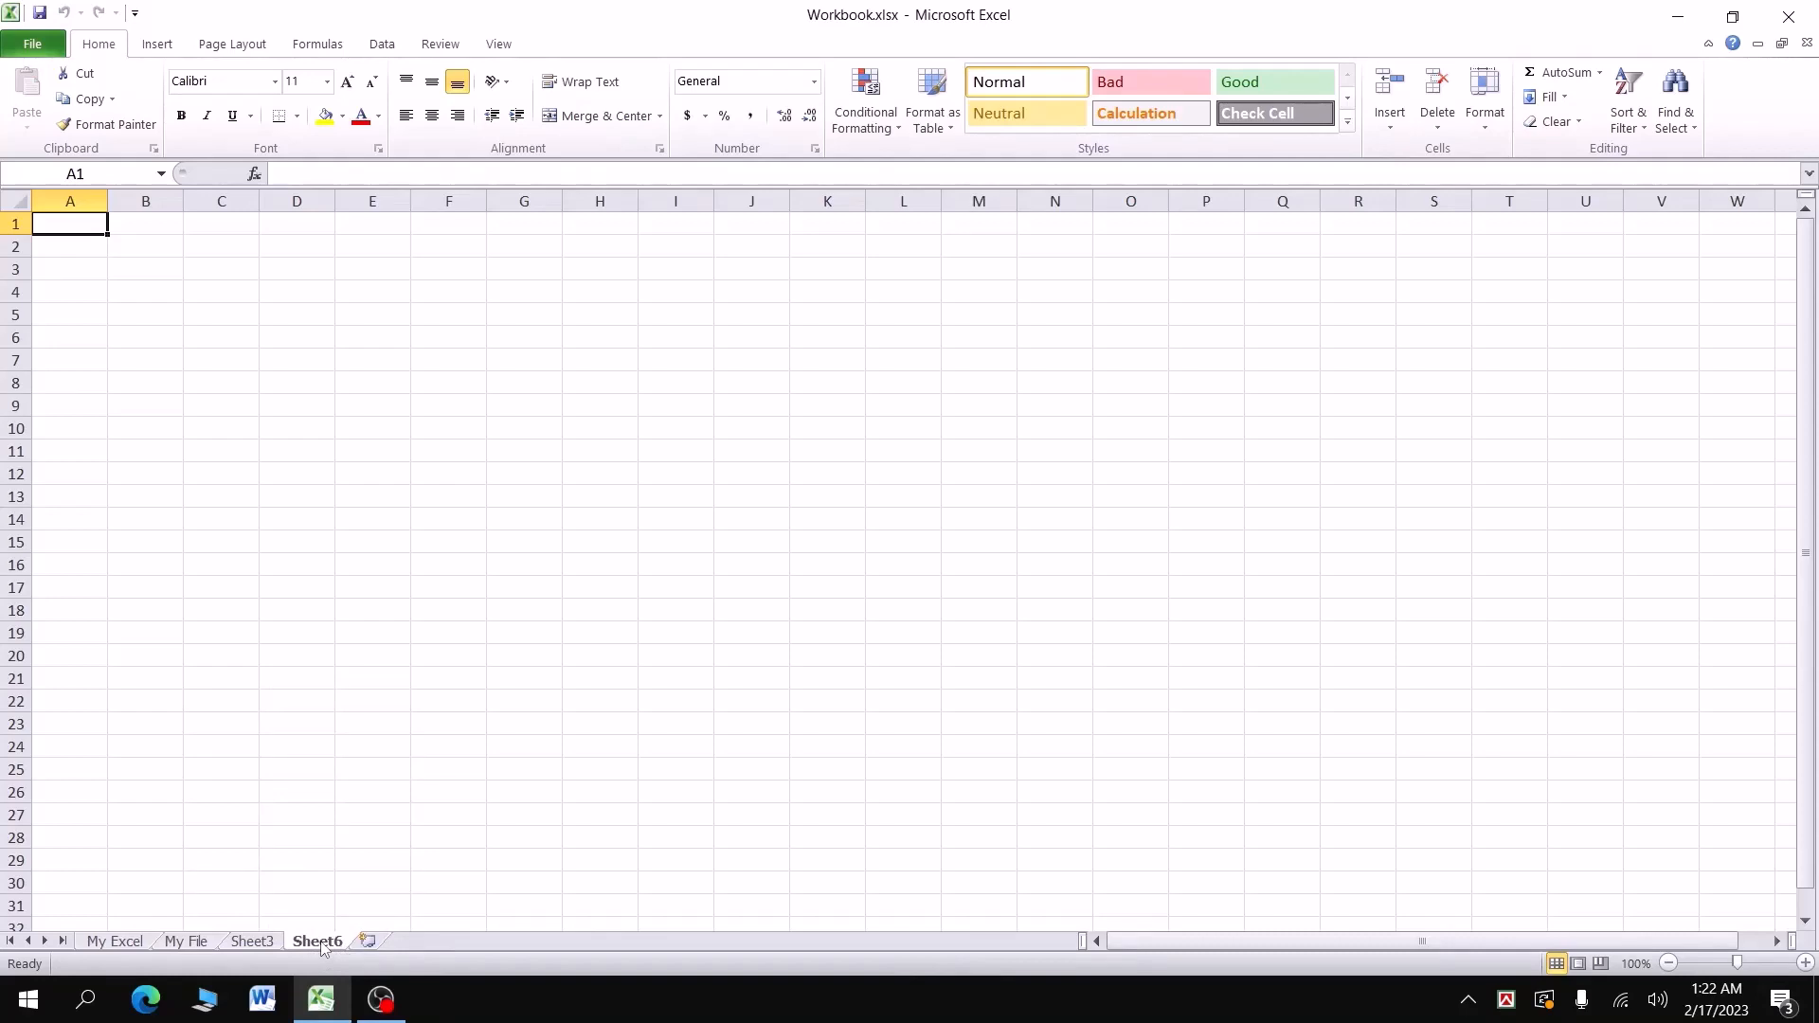
{"action": "right_click", "coordinate": [322, 948]}
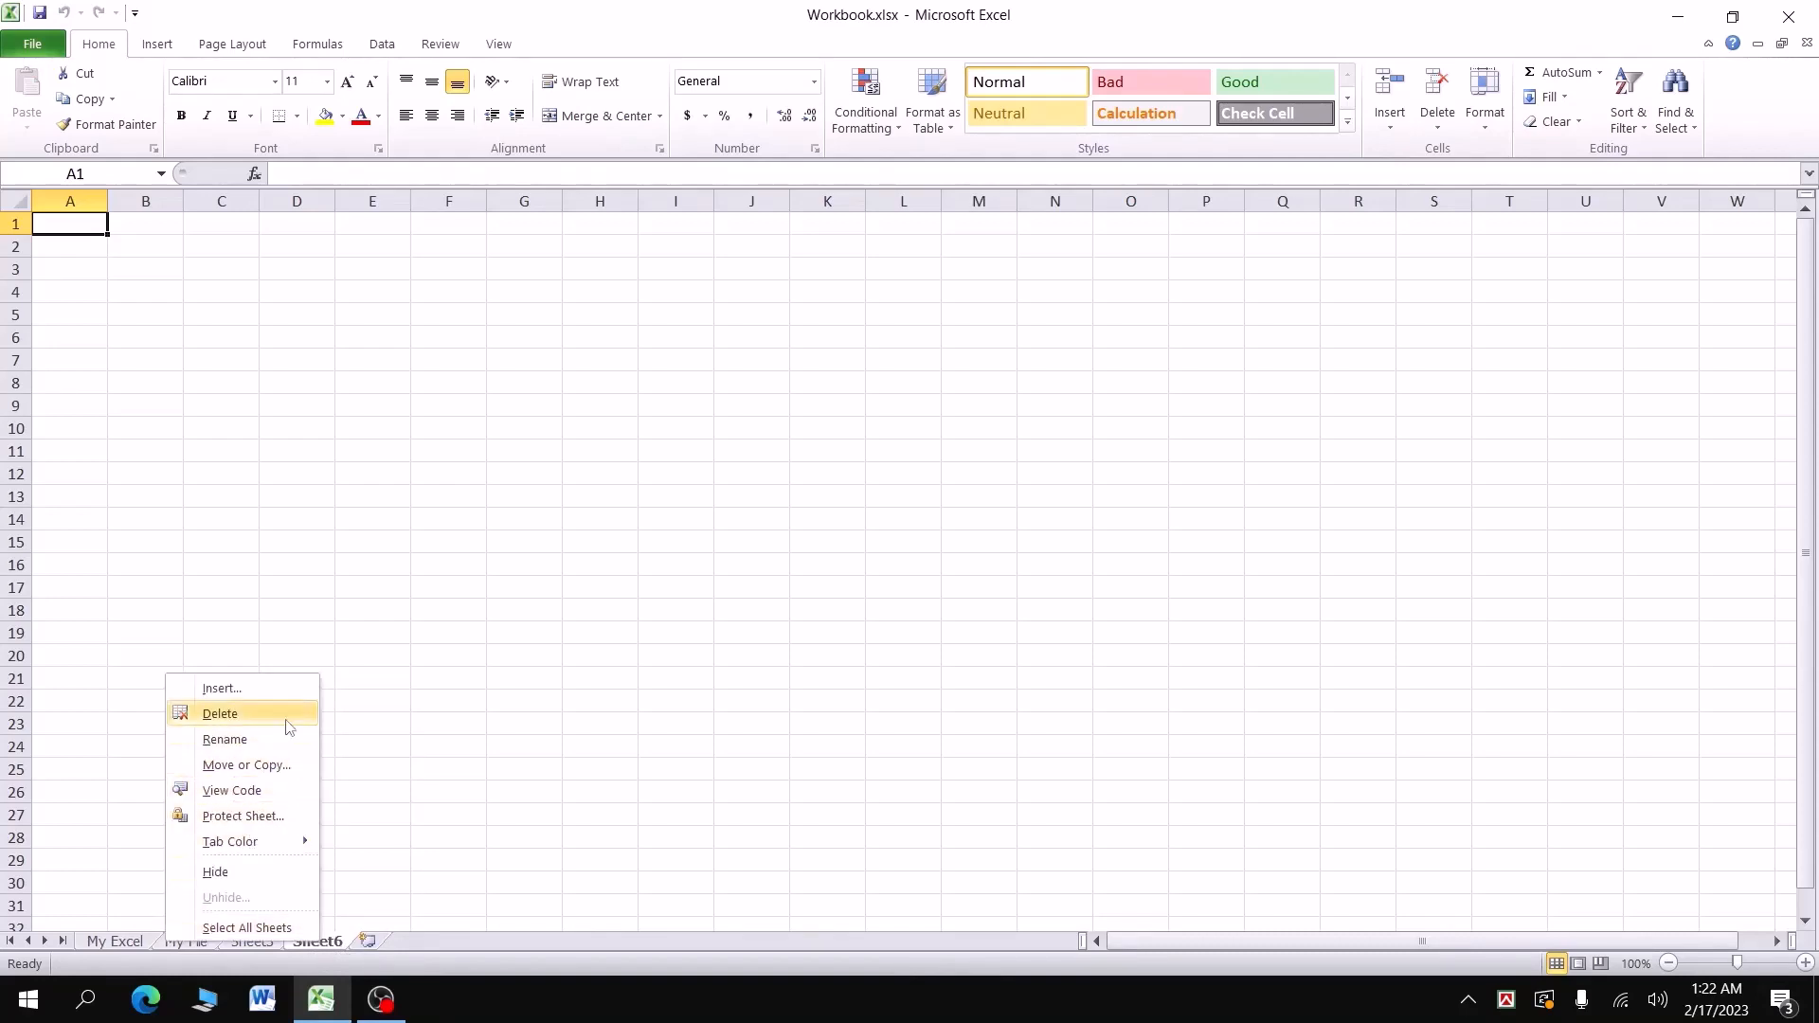
{"action": "left_click", "coordinate": [220, 715]}
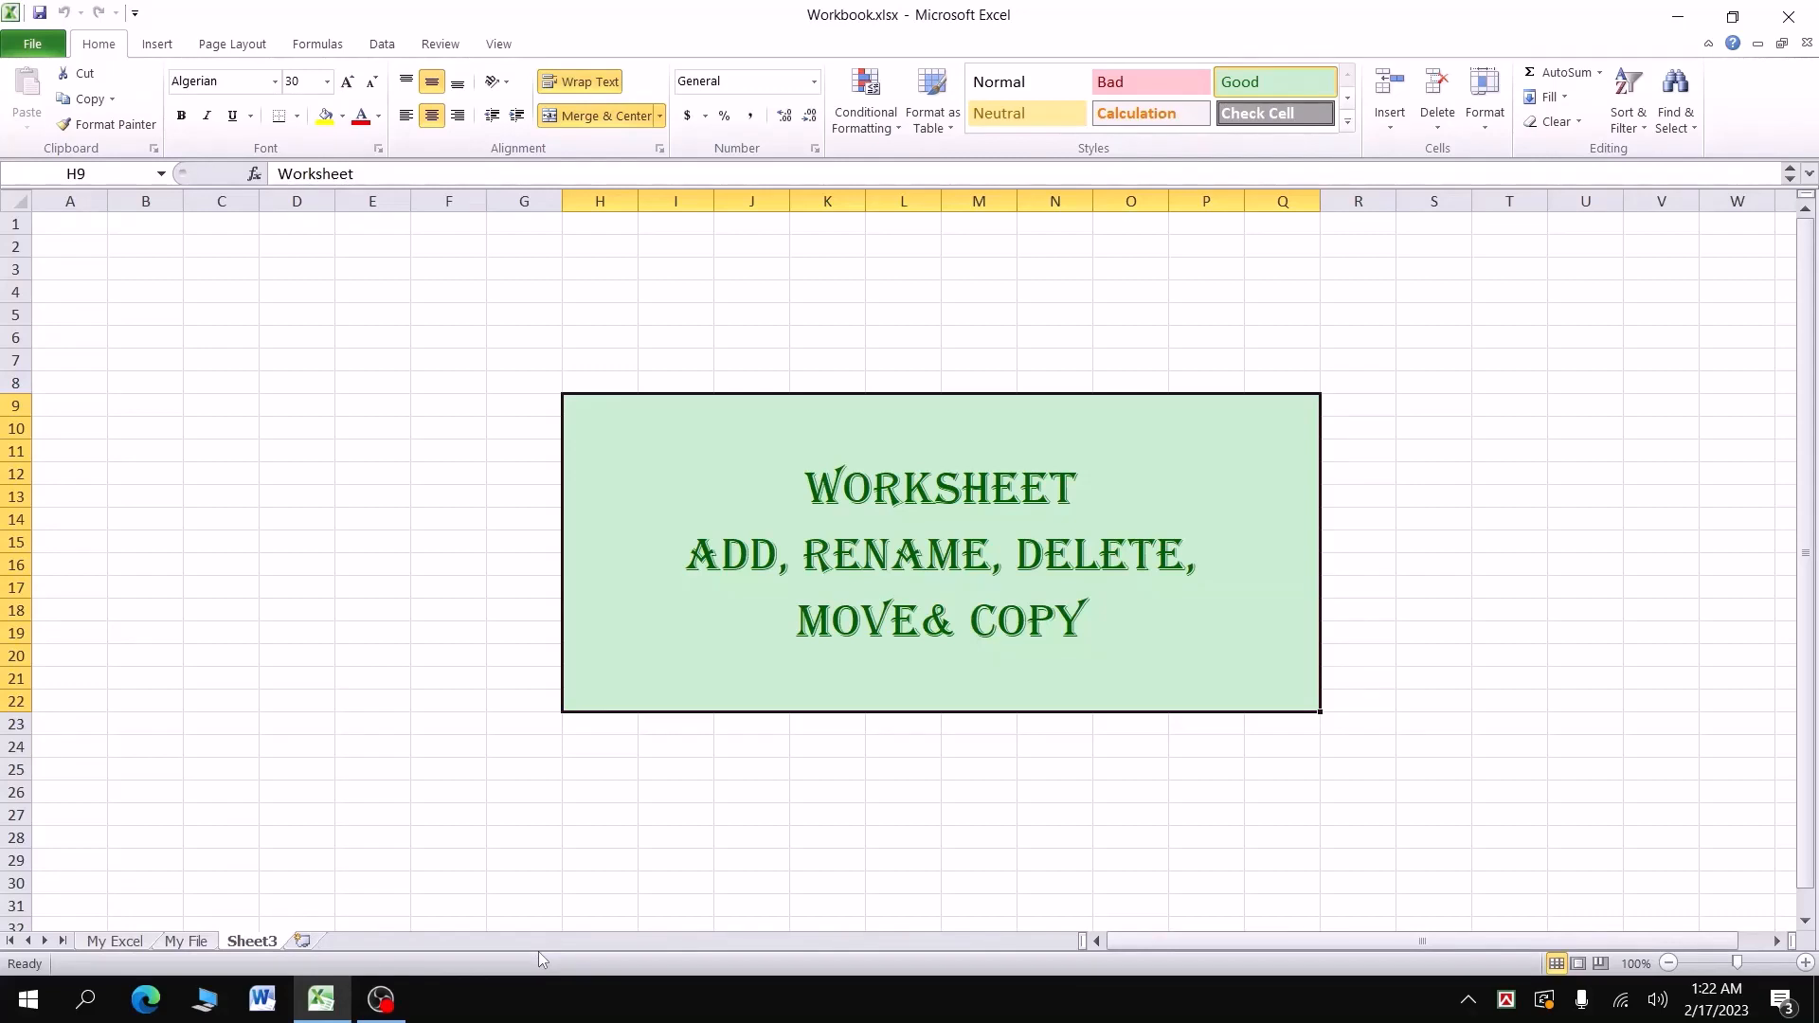
Step: Enter the headers "Roll" in A1 and "Name" in B1 of the My Excel worksheet
{"action": "left_click", "coordinate": [115, 942]}
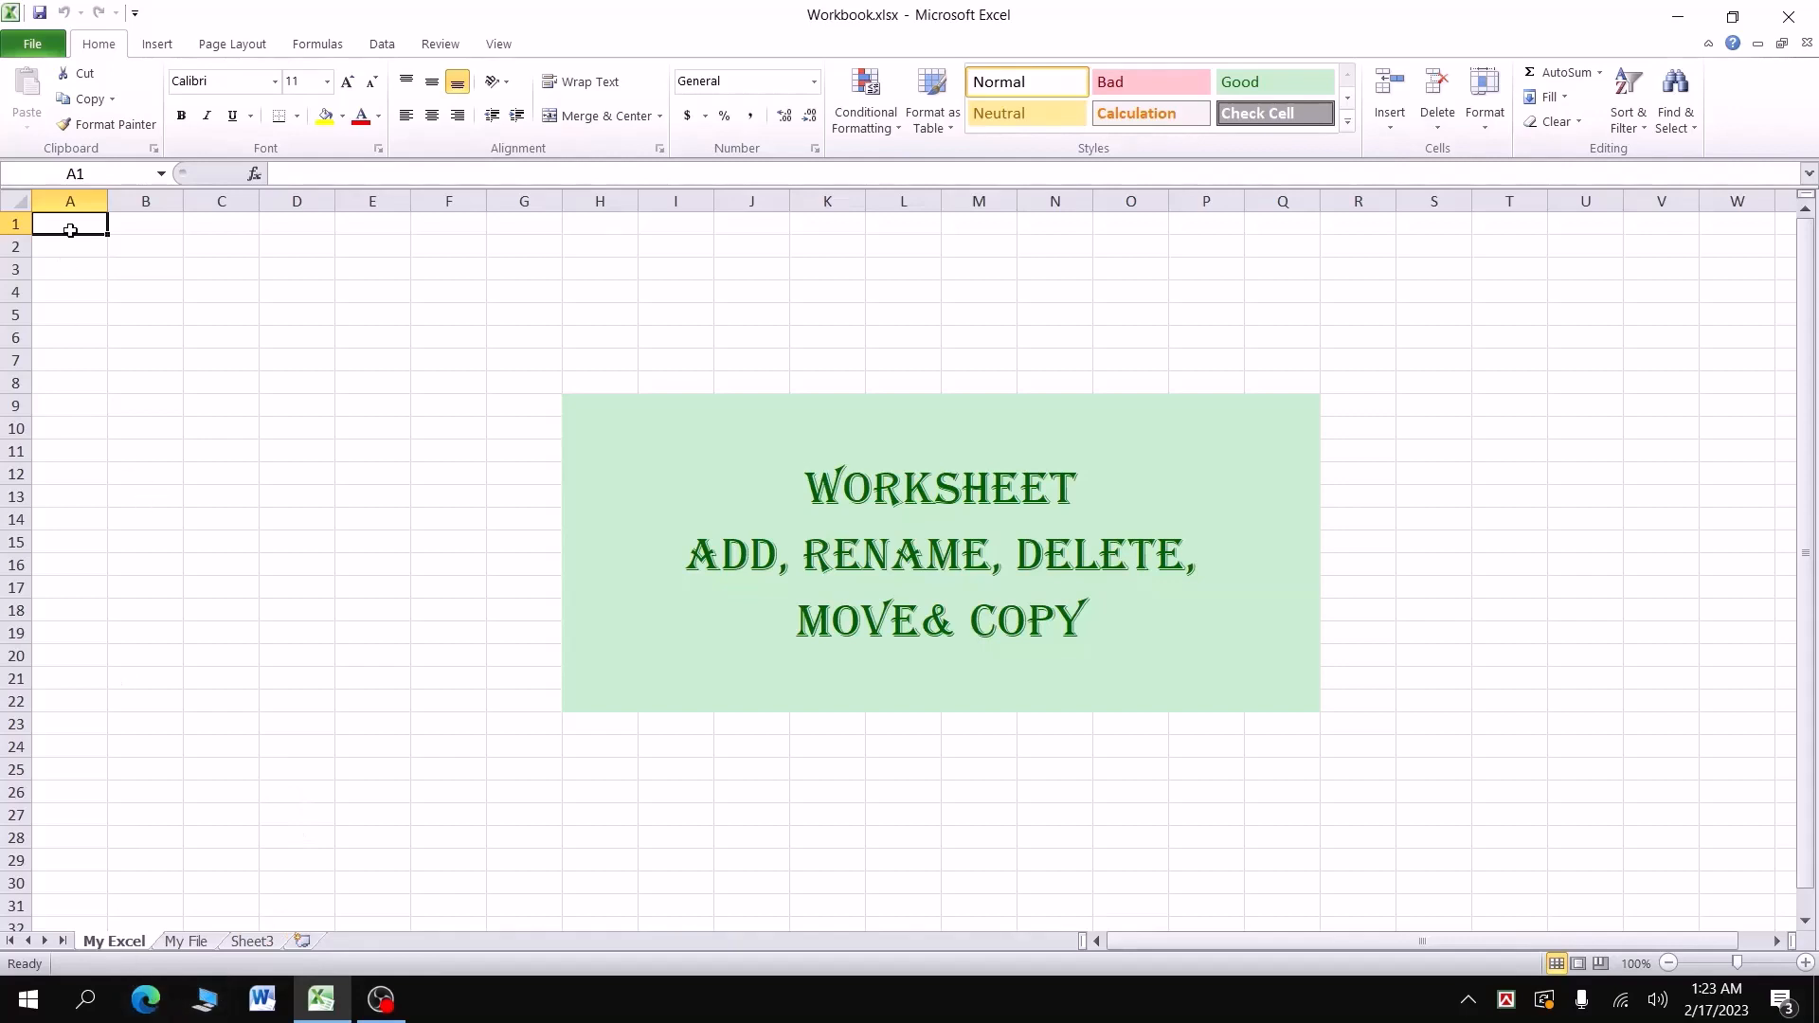
{"action": "type", "text": "Roll"}
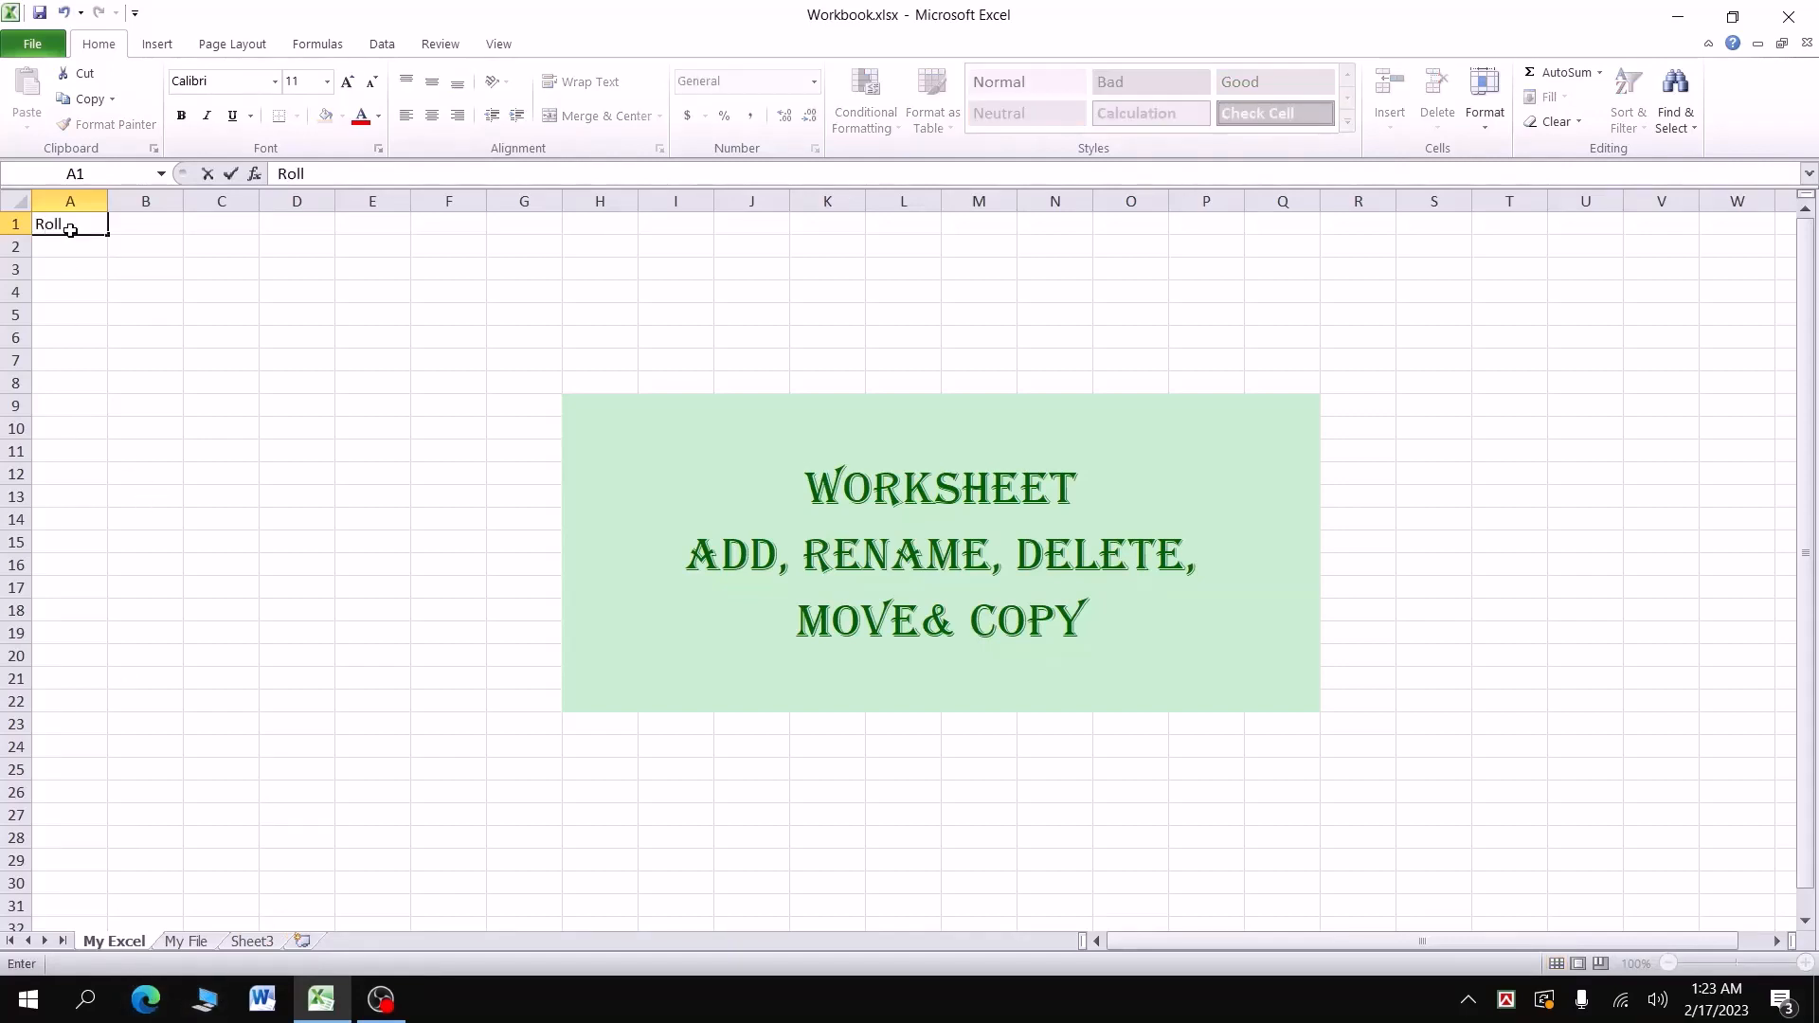
{"action": "key", "text": "Tab"}
{"action": "type", "text": "Name"}
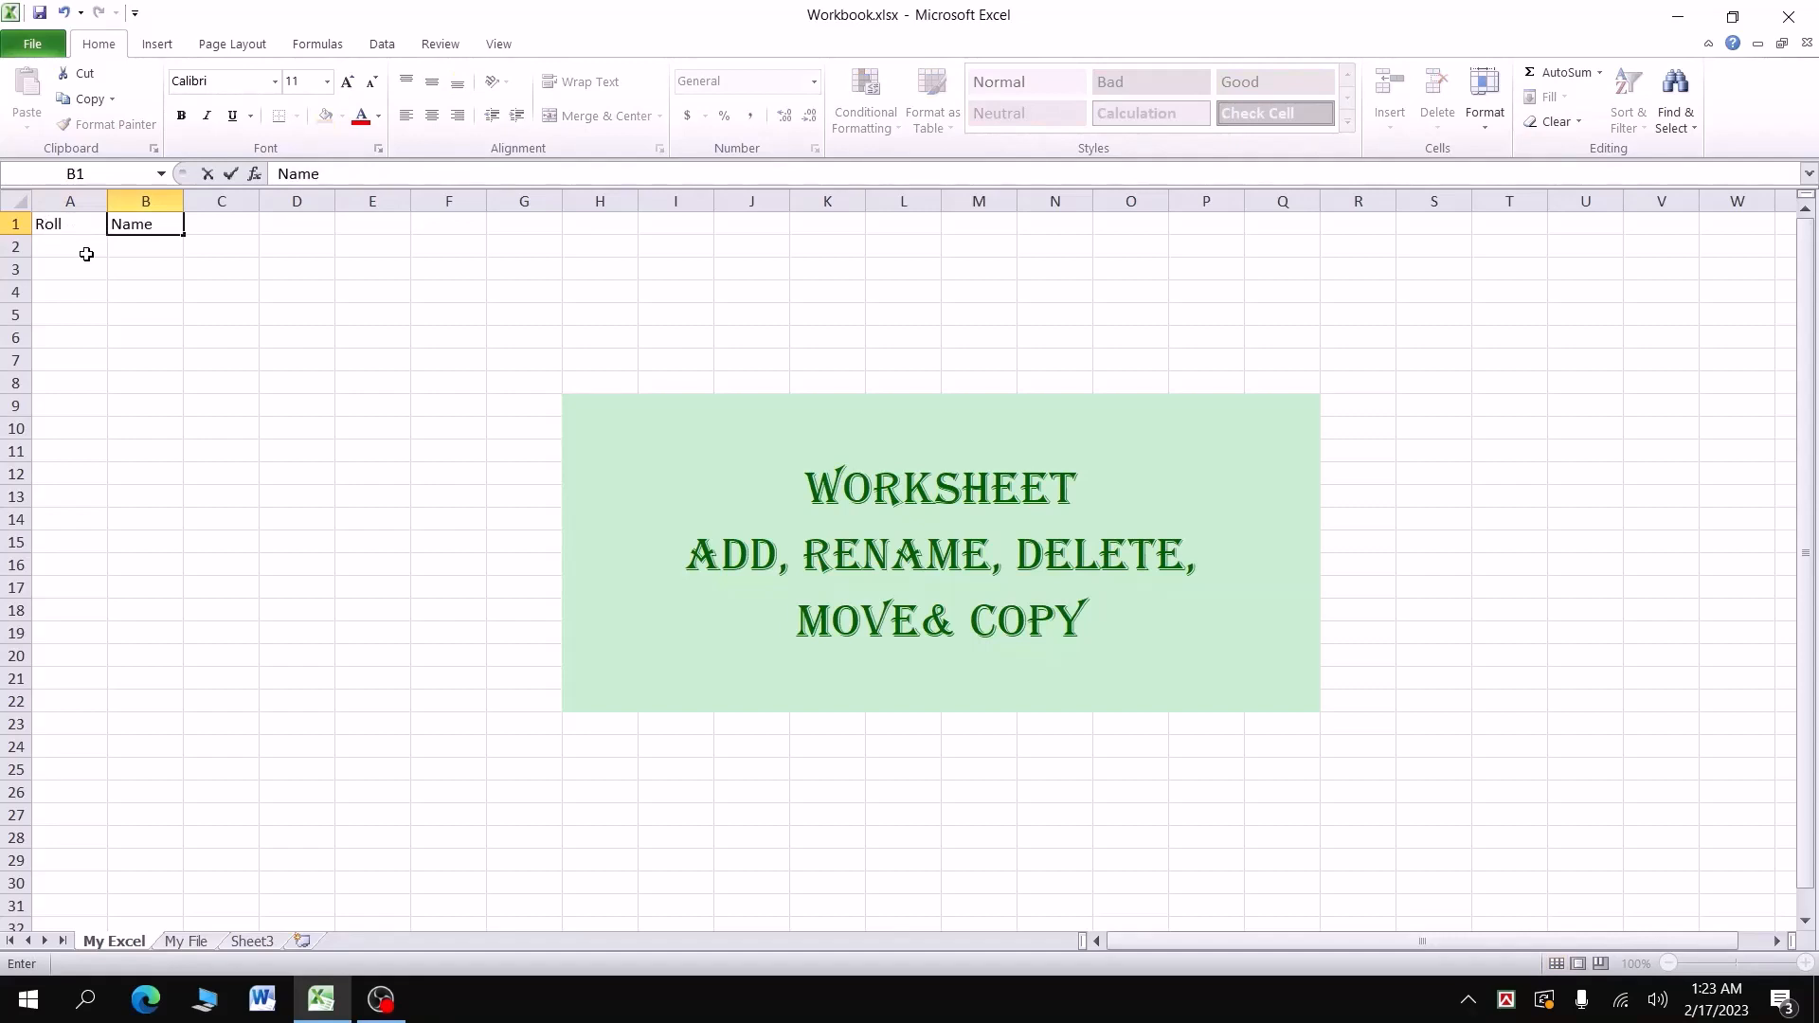
{"action": "left_click", "coordinate": [83, 261]}
Step: Apply borders to the header cells A1:B1
{"action": "left_click_drag", "start_coordinate": [57, 224], "coordinate": [142, 224]}
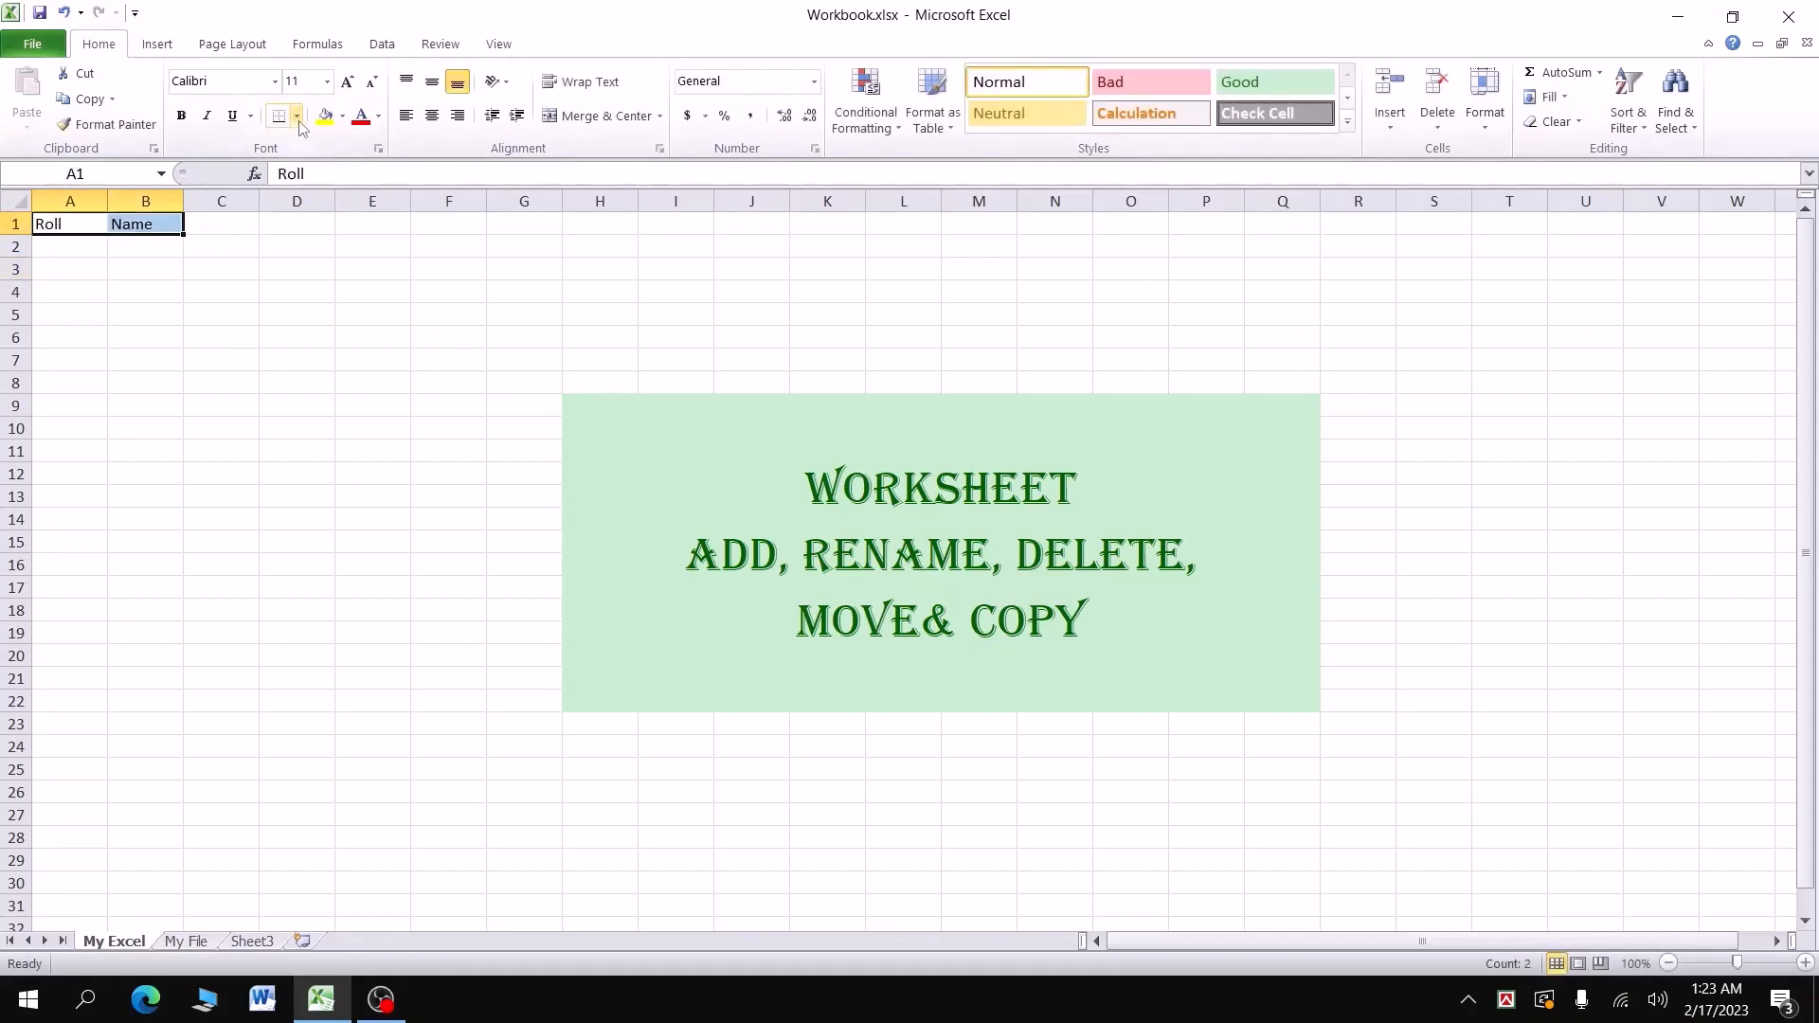
{"action": "left_click", "coordinate": [296, 116]}
{"action": "left_click", "coordinate": [174, 300]}
Step: Increase the header text in A1:B1 by three font size increments and widen column B to fit "Name"
{"action": "left_click", "coordinate": [348, 83]}
{"action": "left_click", "coordinate": [348, 83]}
{"action": "left_click", "coordinate": [348, 83]}
{"action": "left_click", "coordinate": [172, 553]}
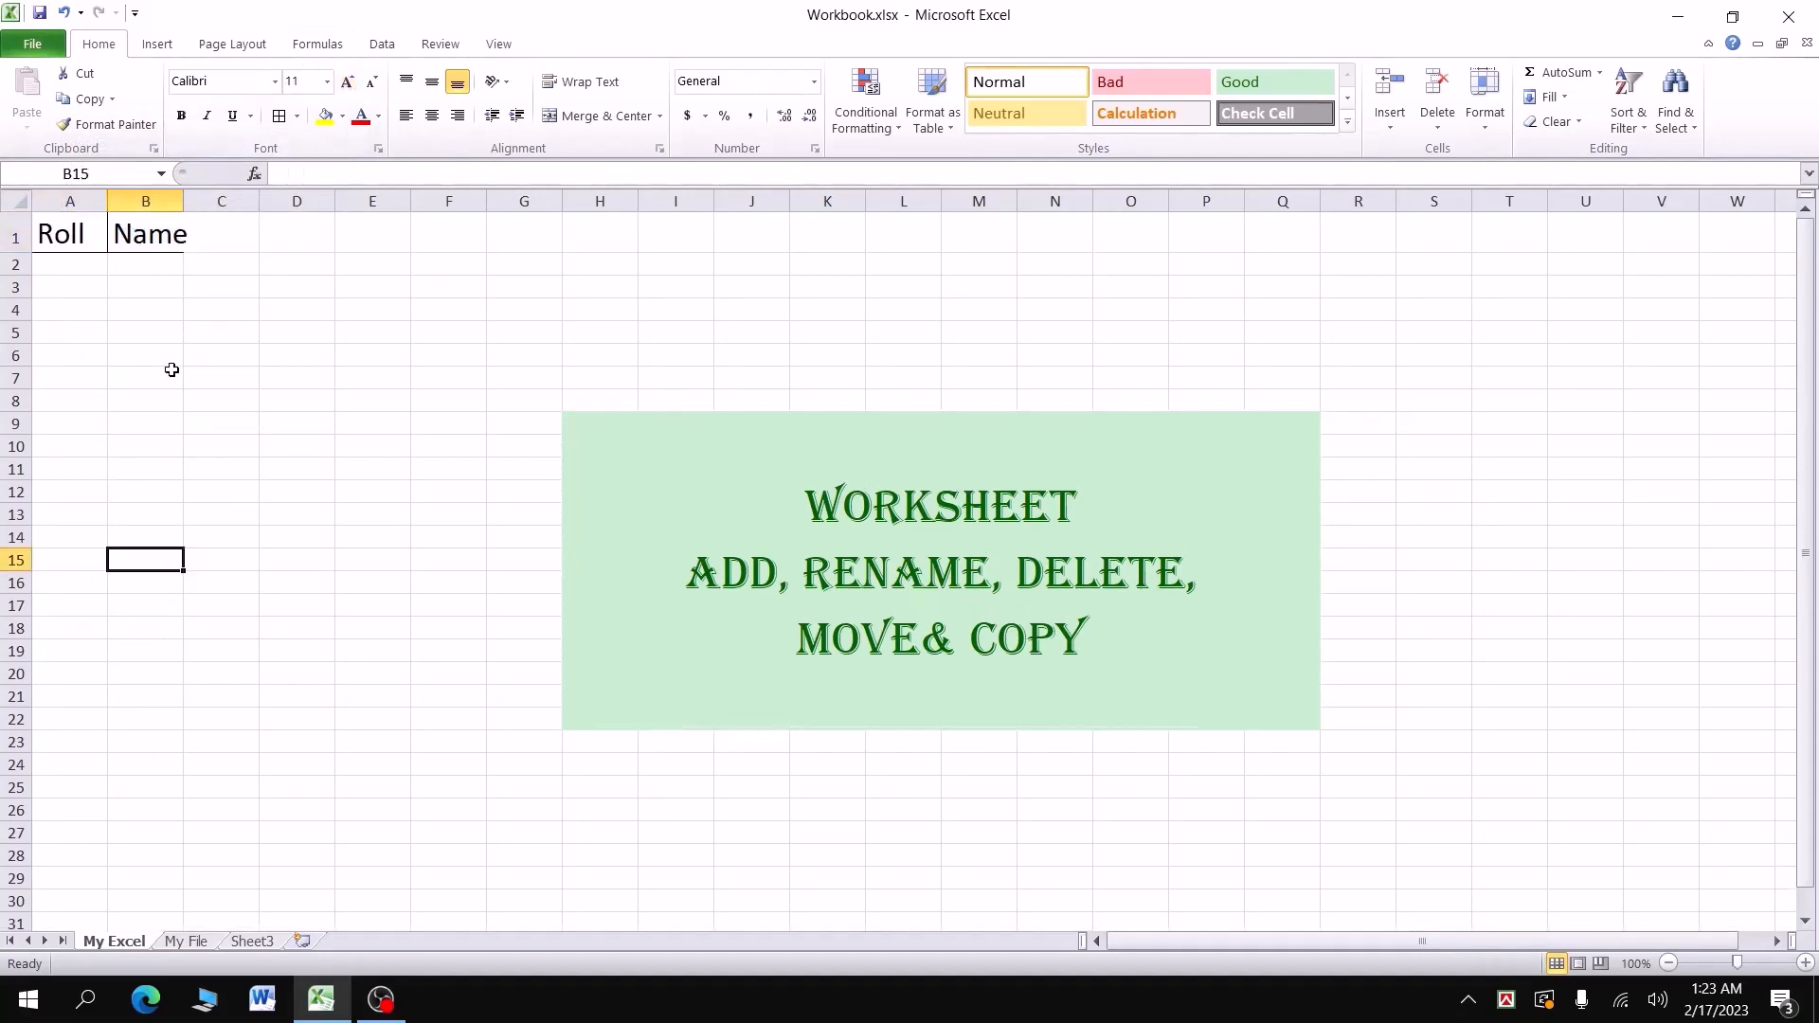
{"action": "left_click_drag", "start_coordinate": [184, 201], "coordinate": [199, 201]}
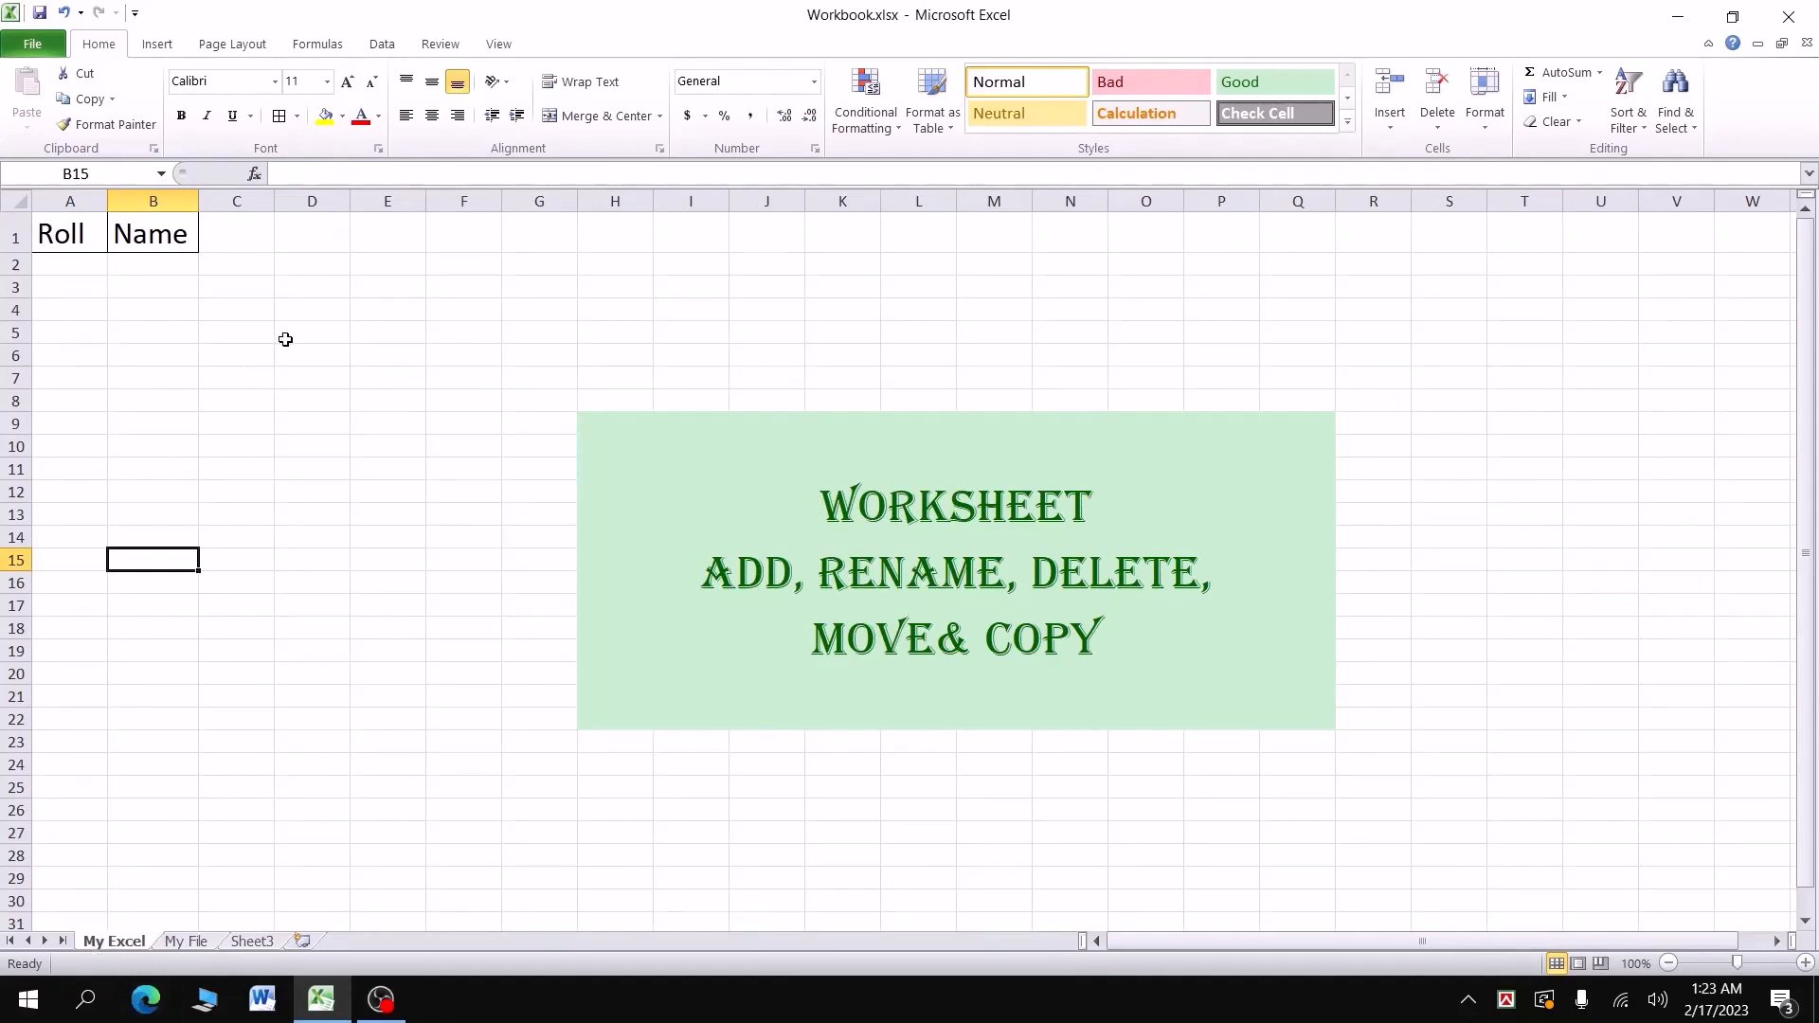
Step: Create a copy of the My Excel worksheet before the original in Workbook.xlsx and compare the two sheets
{"action": "right_click", "coordinate": [131, 943]}
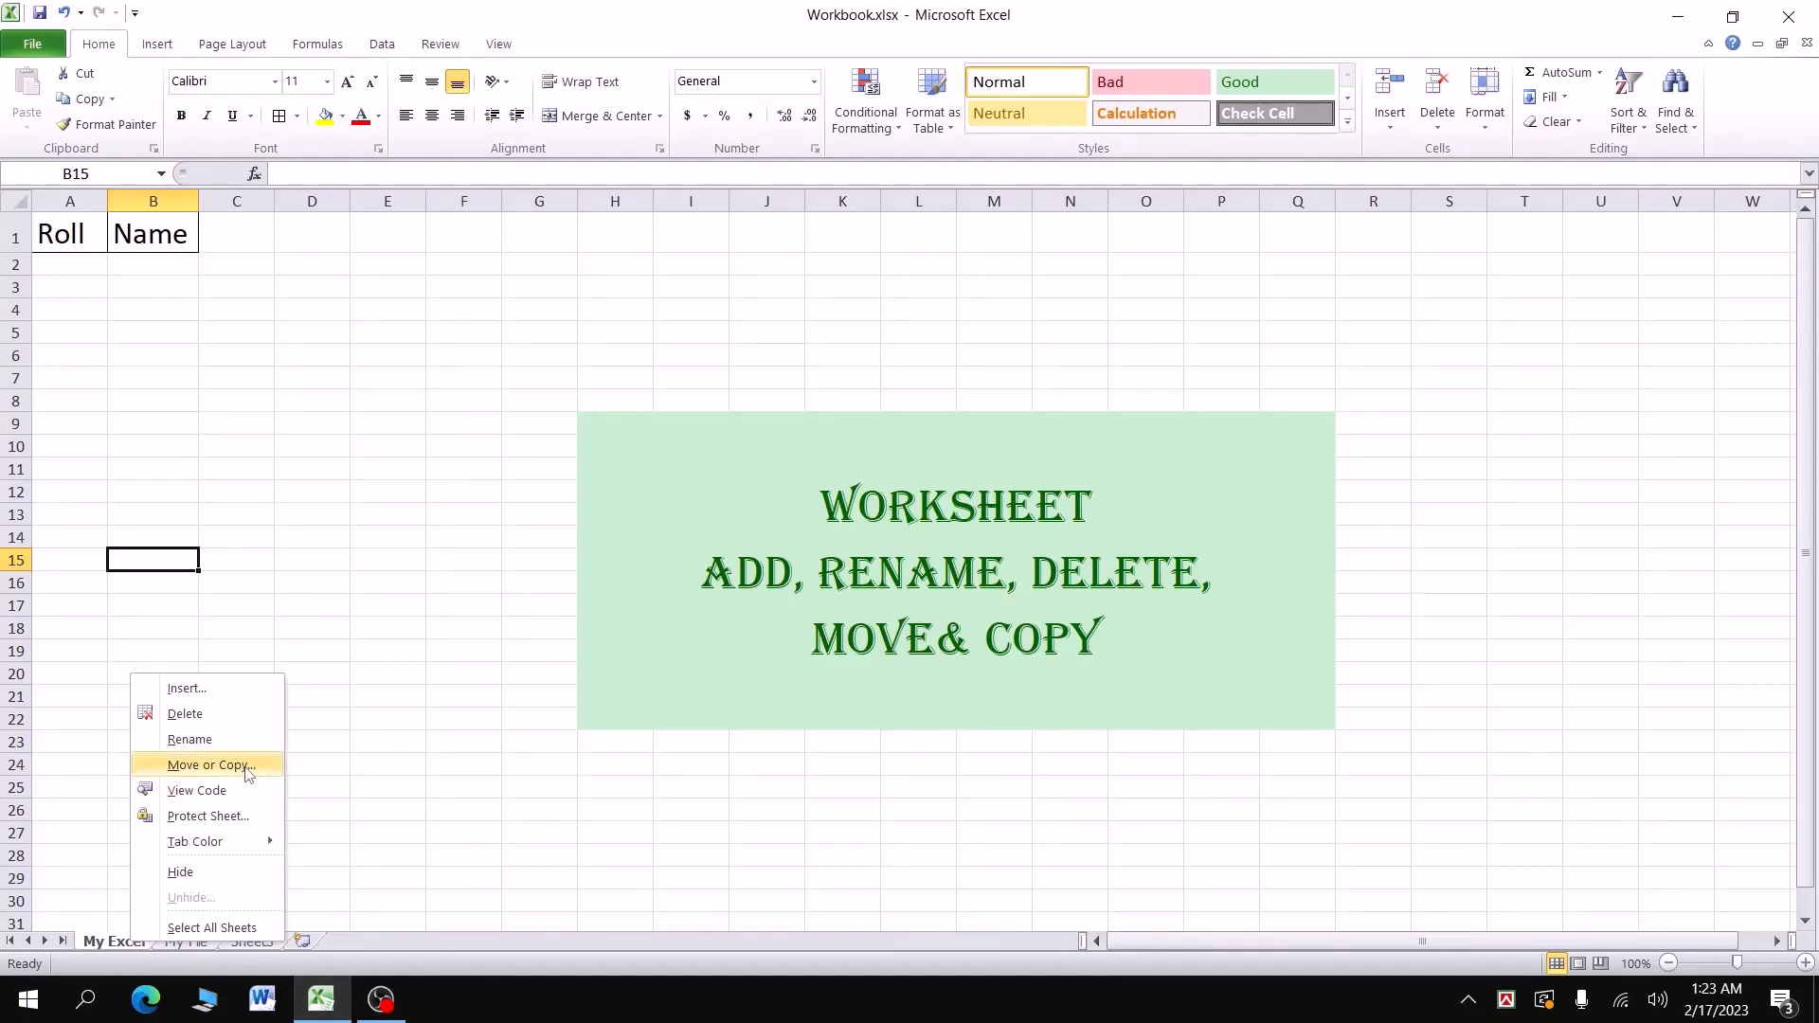
{"action": "left_click", "coordinate": [246, 767]}
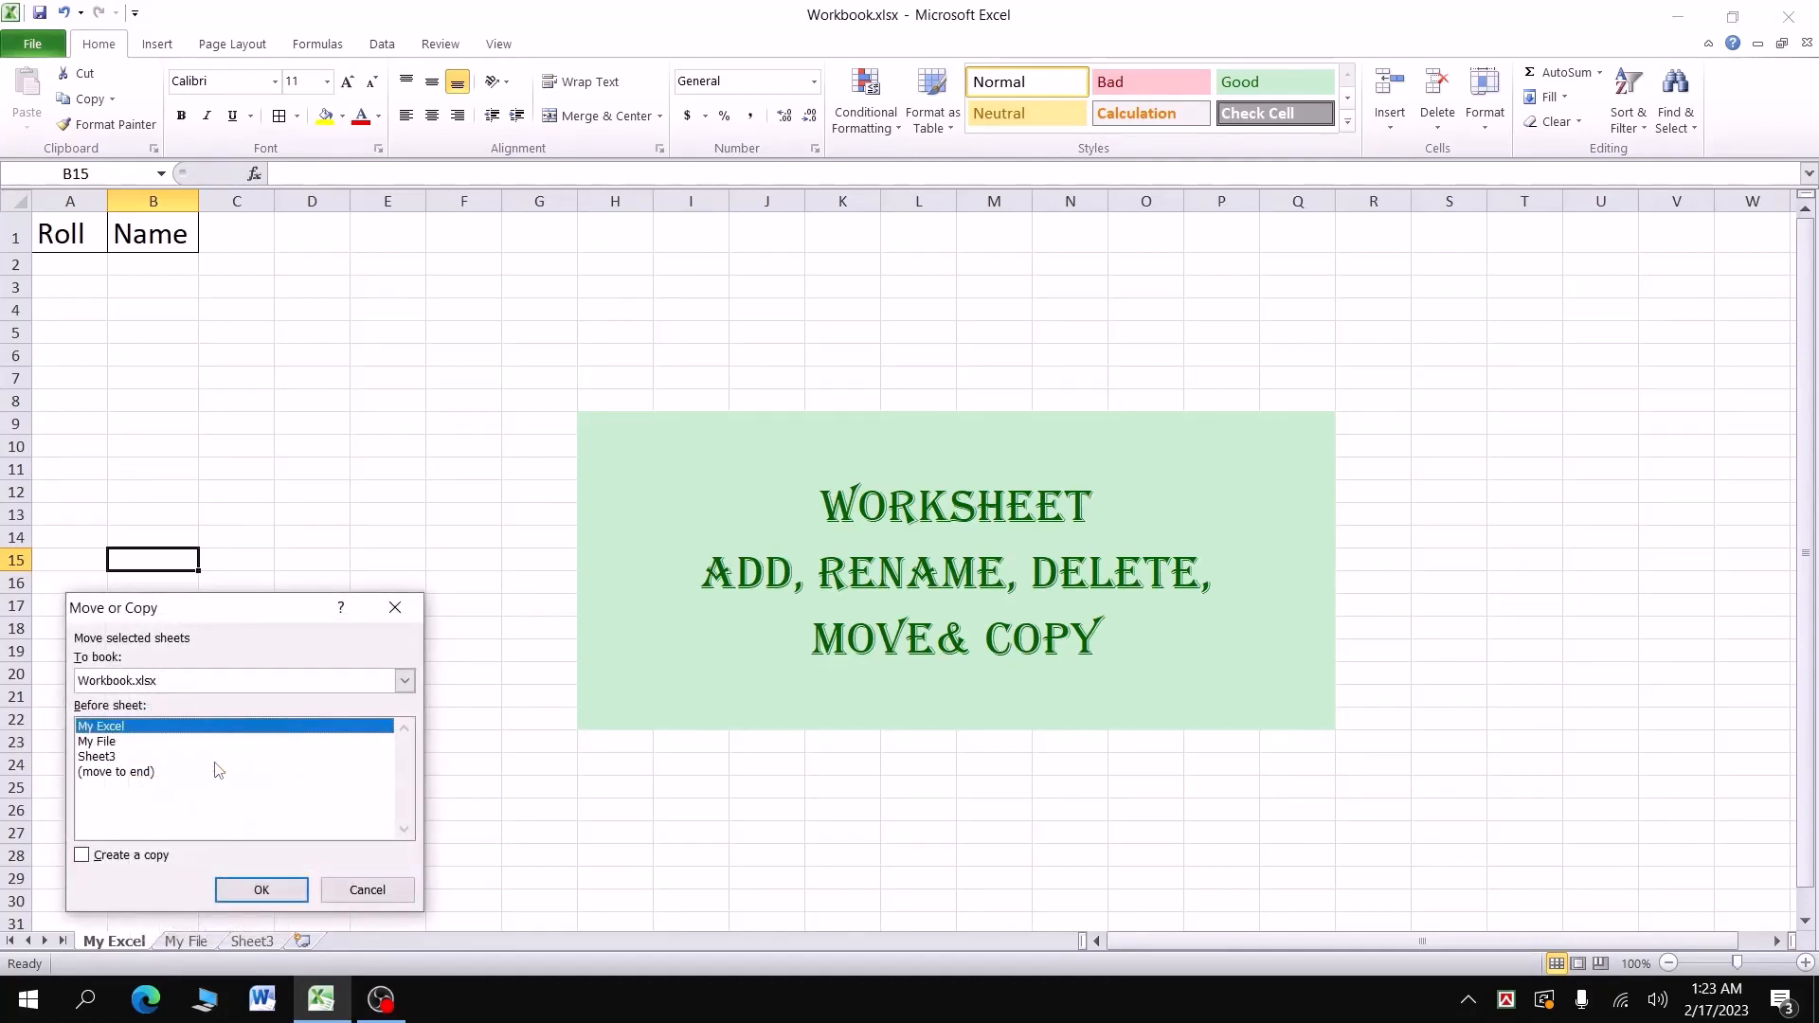
{"action": "left_click_drag", "start_coordinate": [165, 621], "coordinate": [382, 328]}
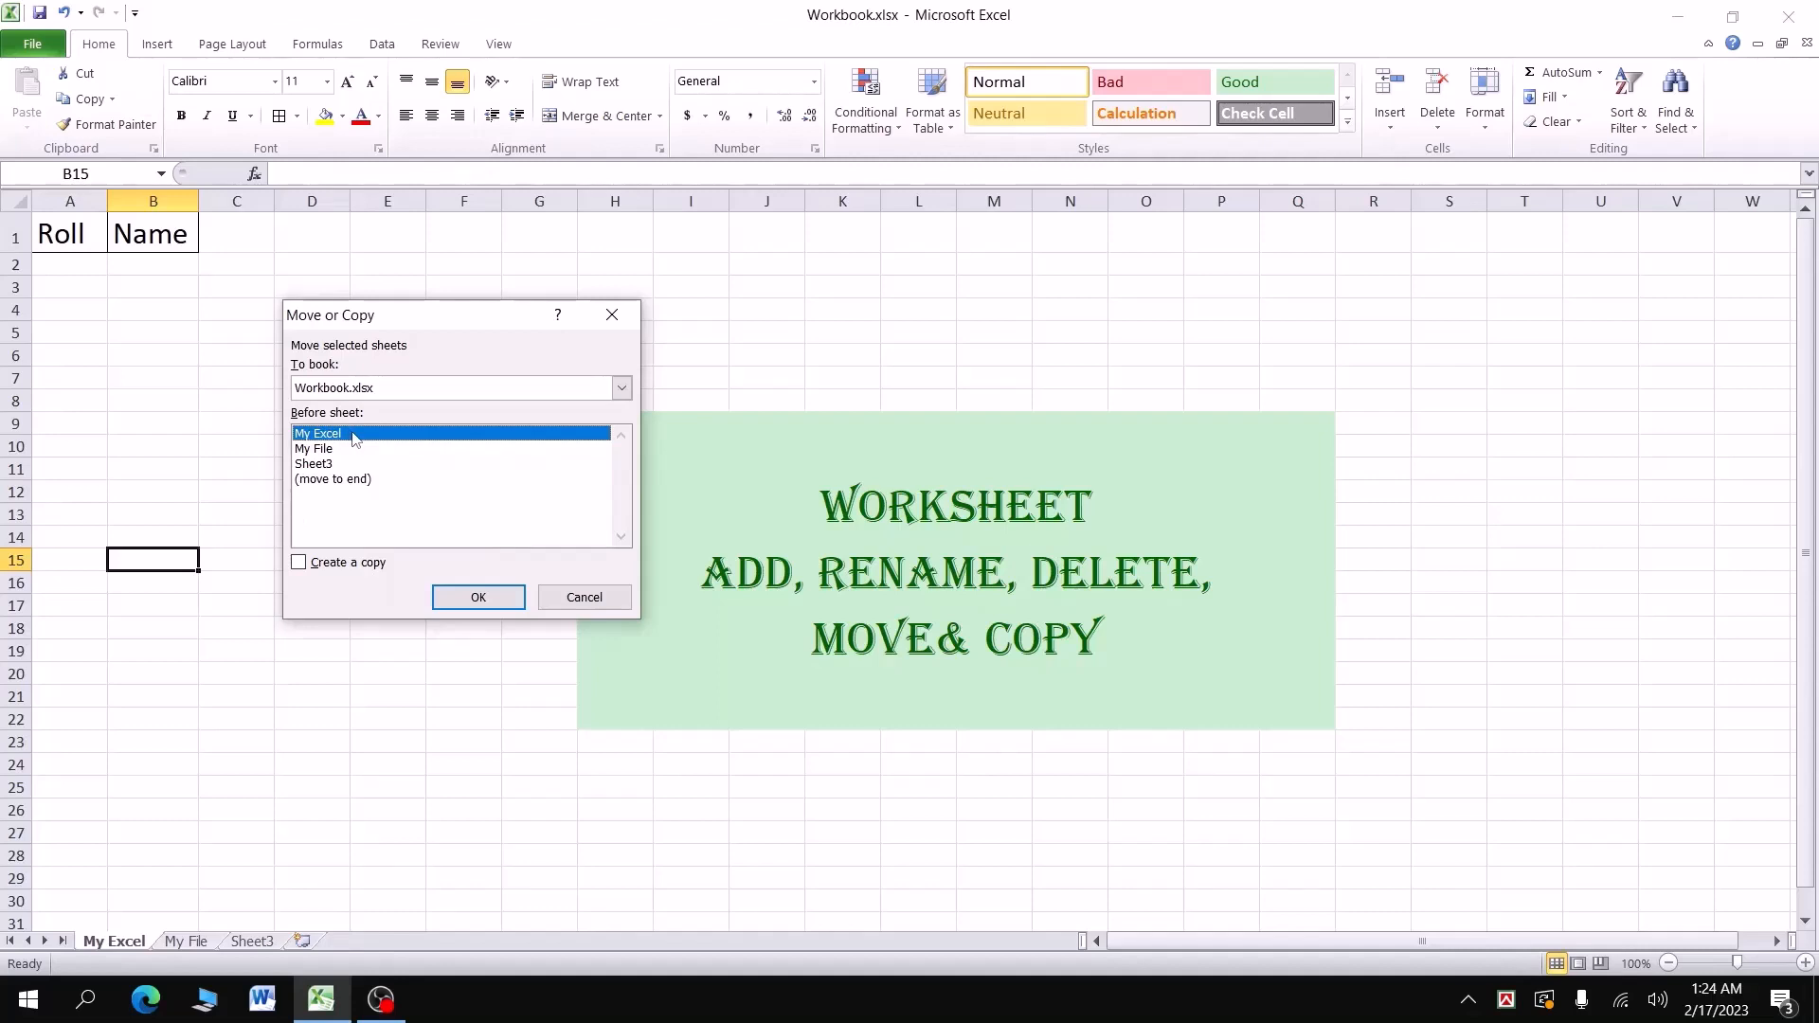
{"action": "left_click", "coordinate": [300, 563]}
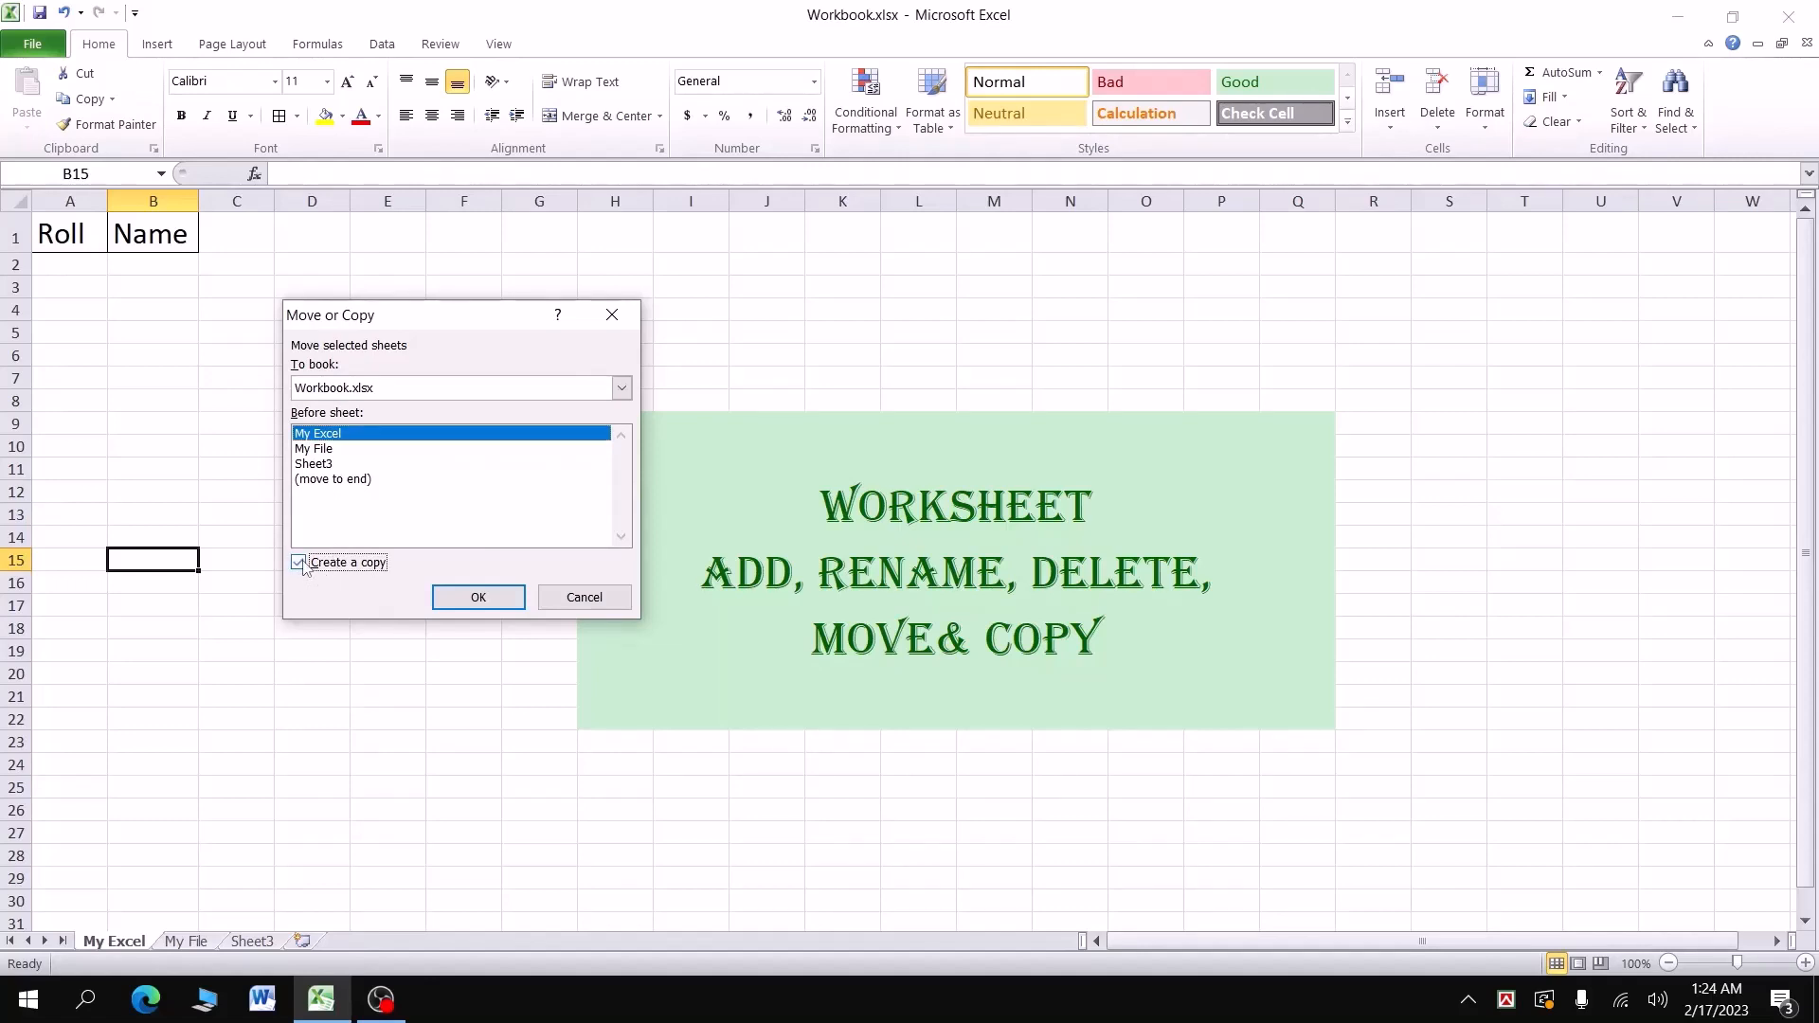
{"action": "left_click", "coordinate": [478, 598]}
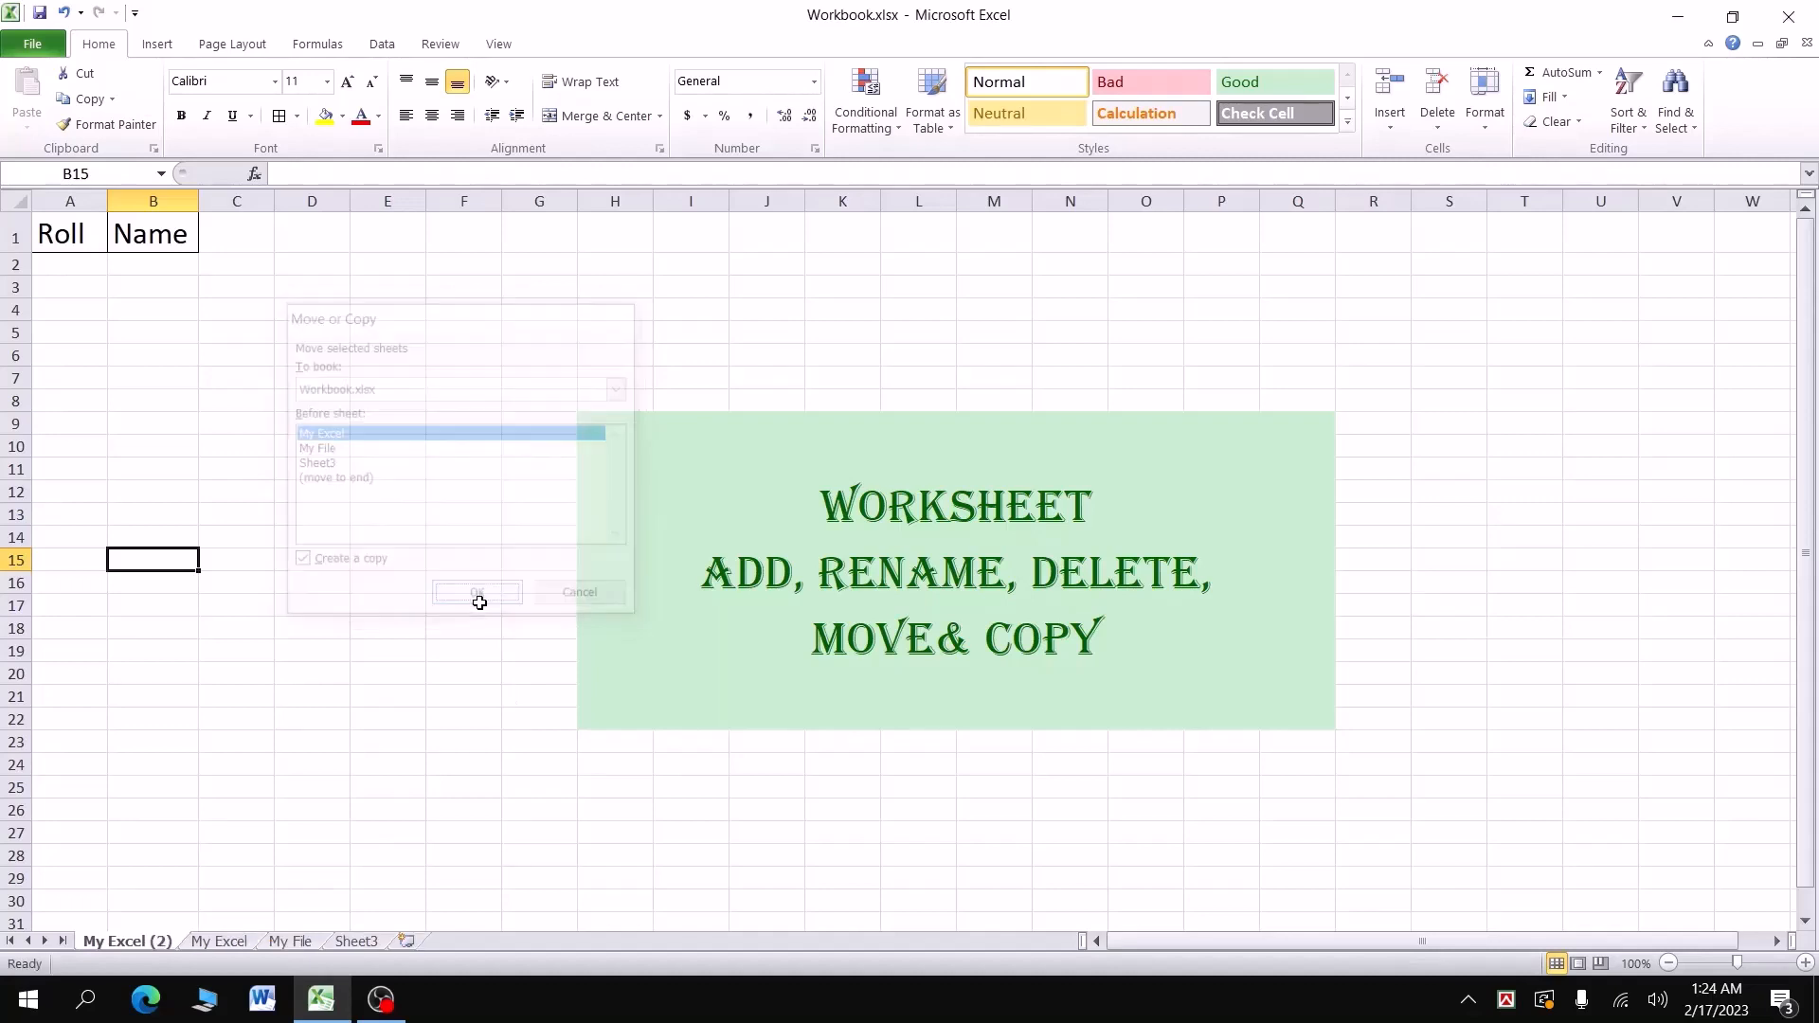
{"action": "left_click", "coordinate": [237, 944]}
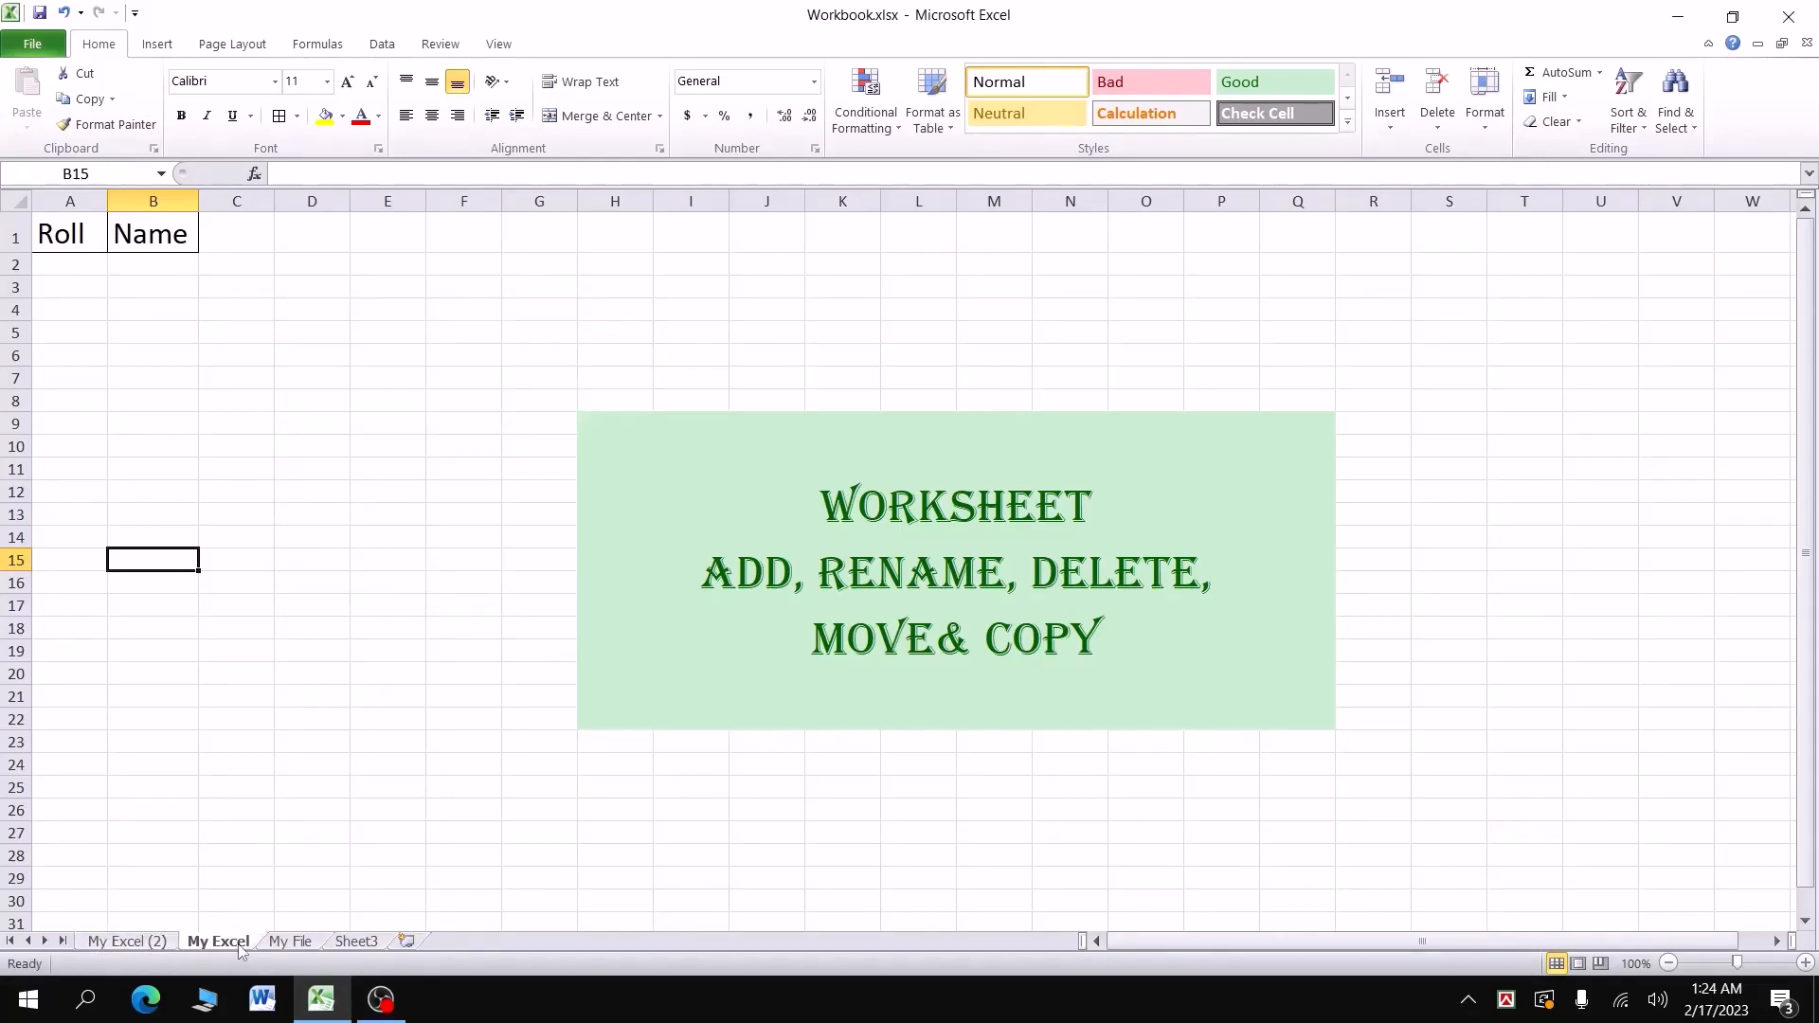
{"action": "left_click", "coordinate": [133, 943]}
{"action": "left_click", "coordinate": [204, 943]}
{"action": "left_click", "coordinate": [129, 940]}
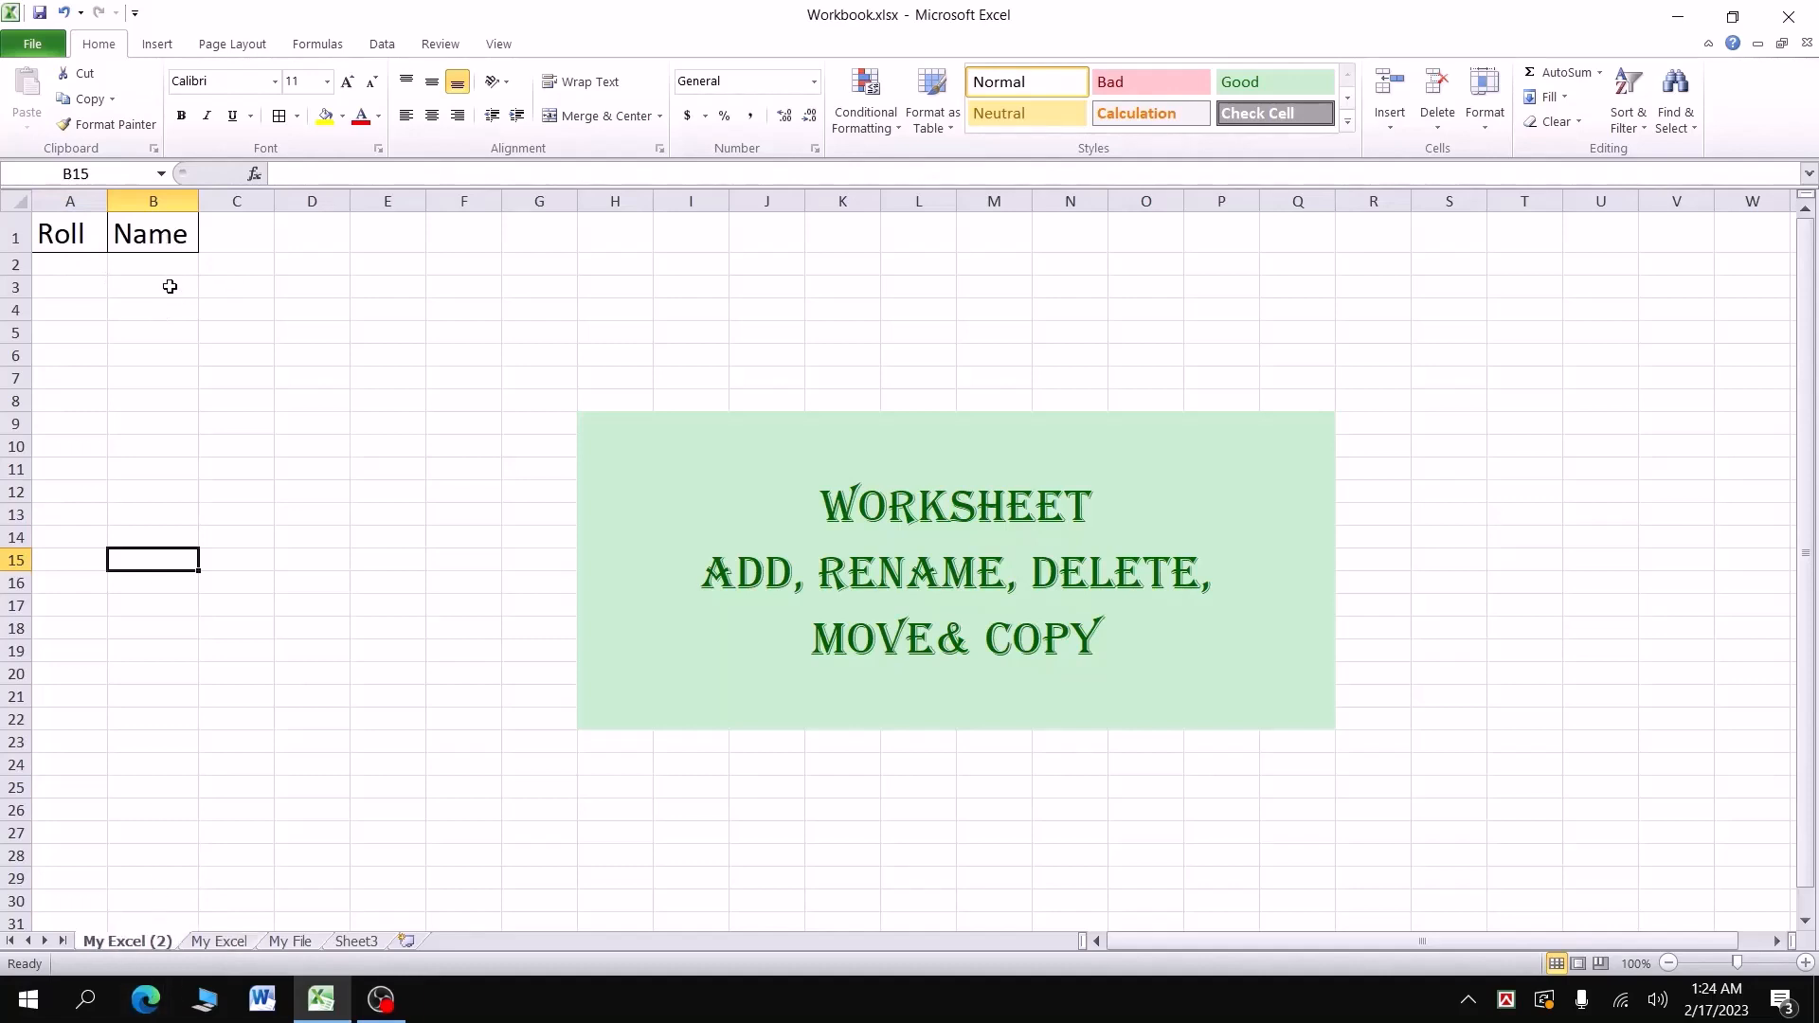